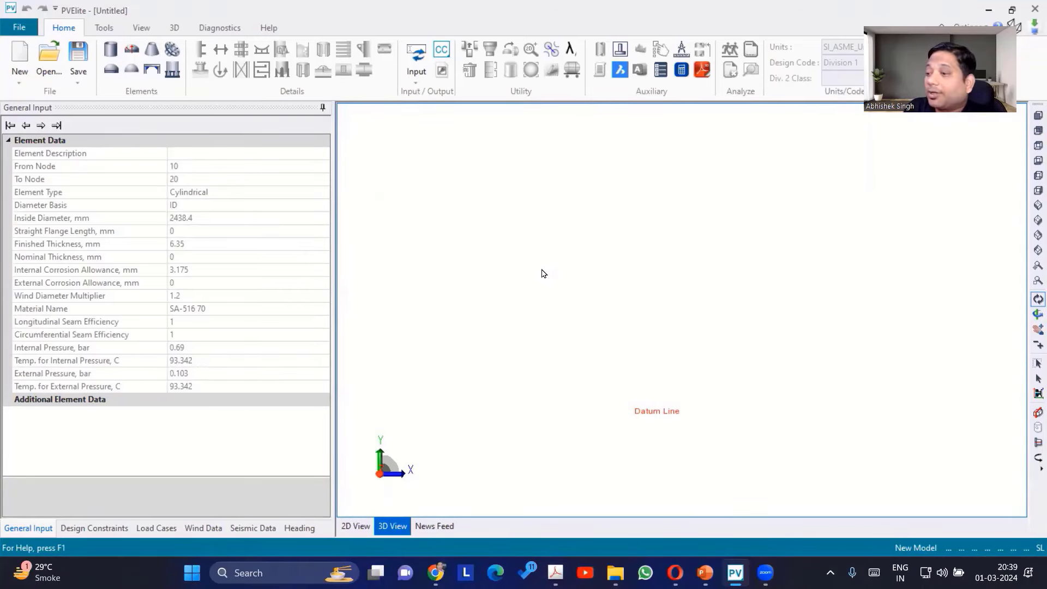
# Step: Review the job-specific parameters in the configuration settings, including nozzle analysis and ASME directives
pyautogui.click(664, 75)
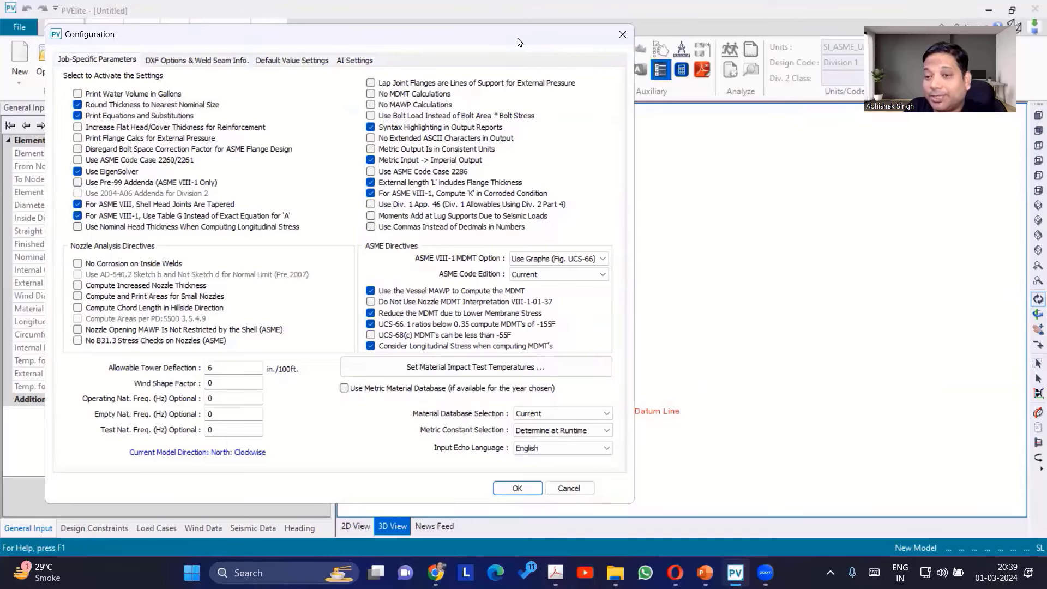
pyautogui.moveTo(519, 42); pyautogui.dragTo(479, 136)
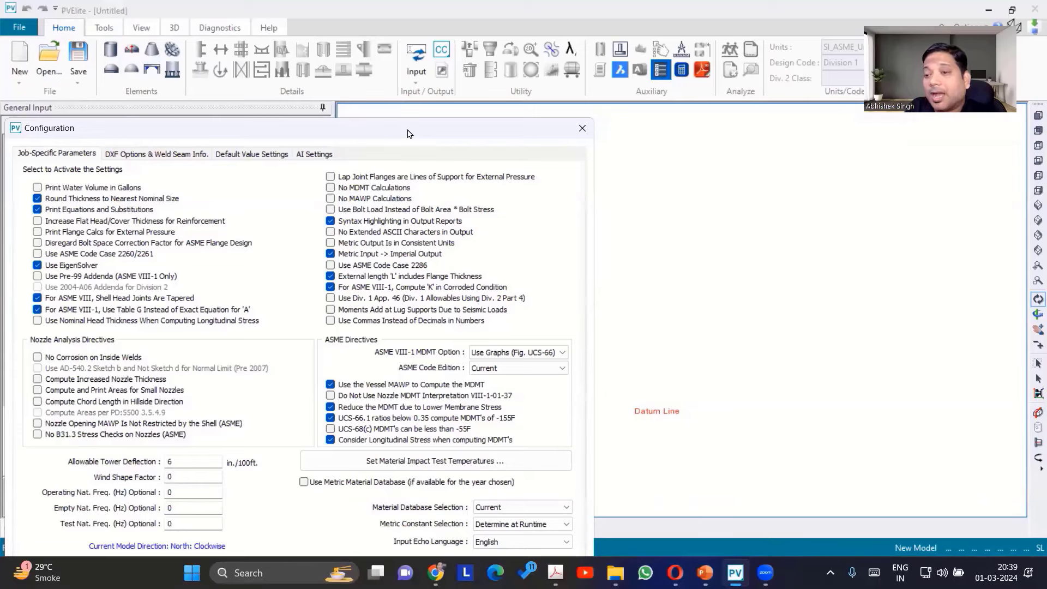
pyautogui.moveTo(409, 133); pyautogui.dragTo(545, 60)
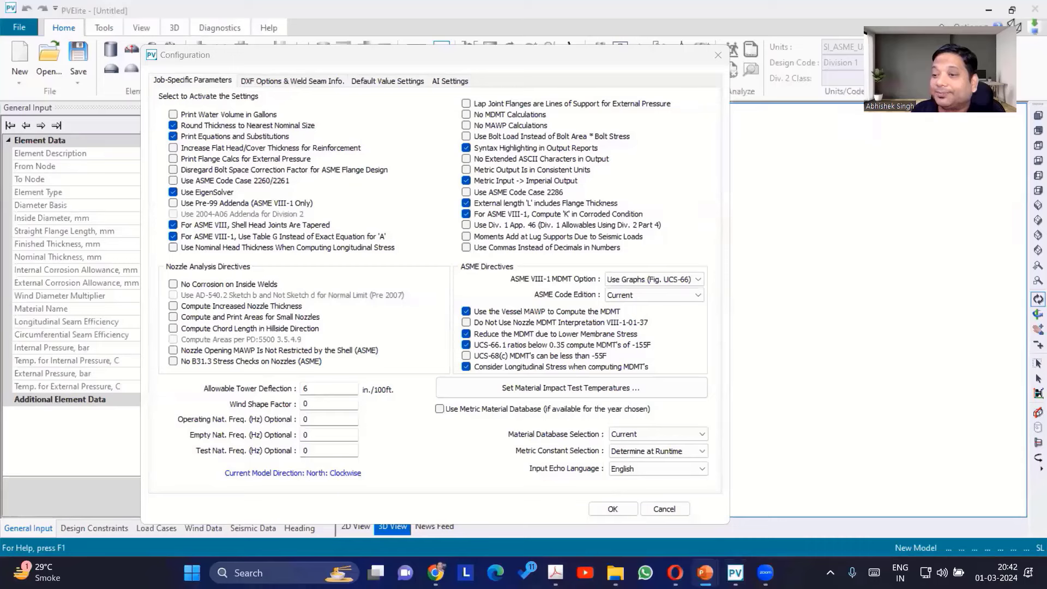
pyautogui.click(873, 125)
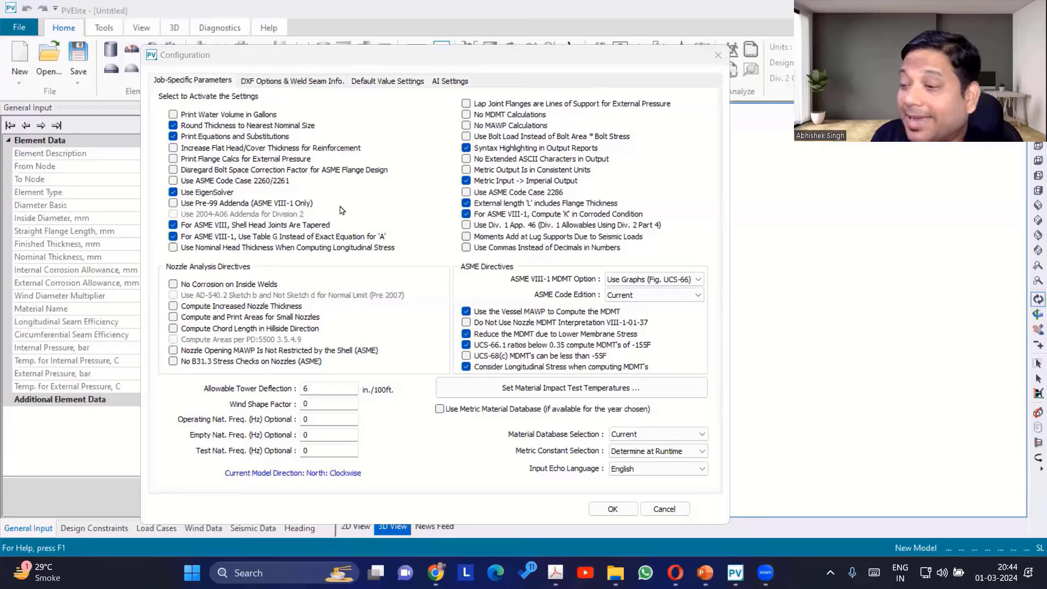
pyautogui.click(716, 56)
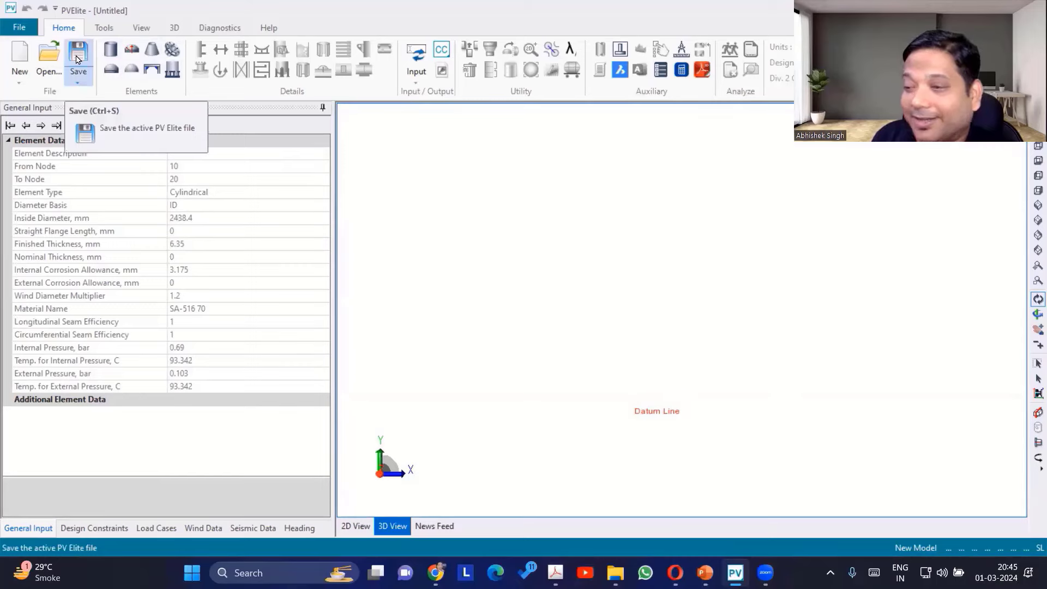
# Step: Open the recent file Untitled.pv from Downloads and bring up its design constraints
pyautogui.click(49, 57)
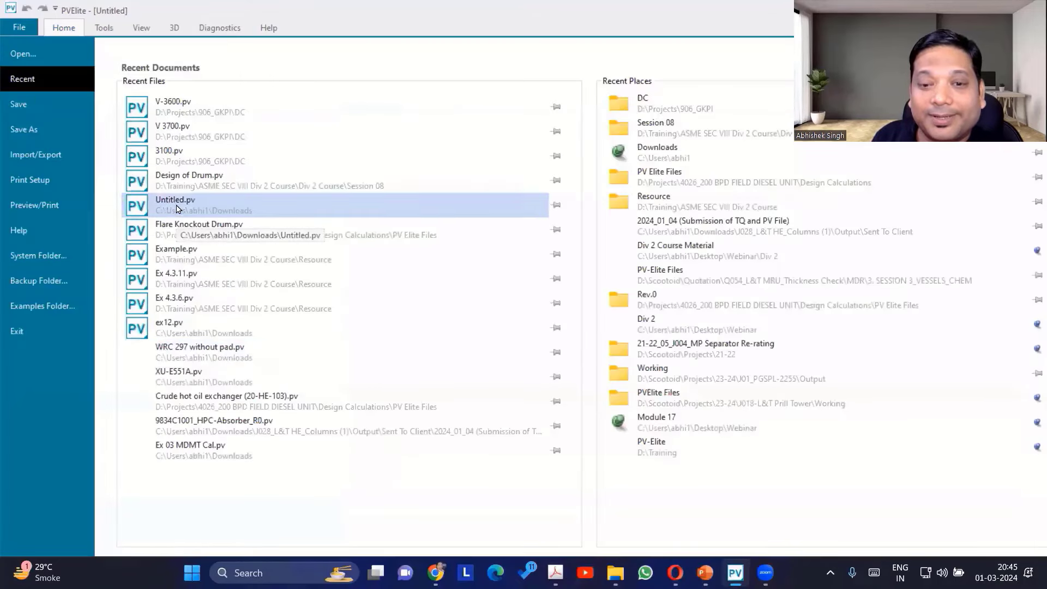
pyautogui.click(175, 209)
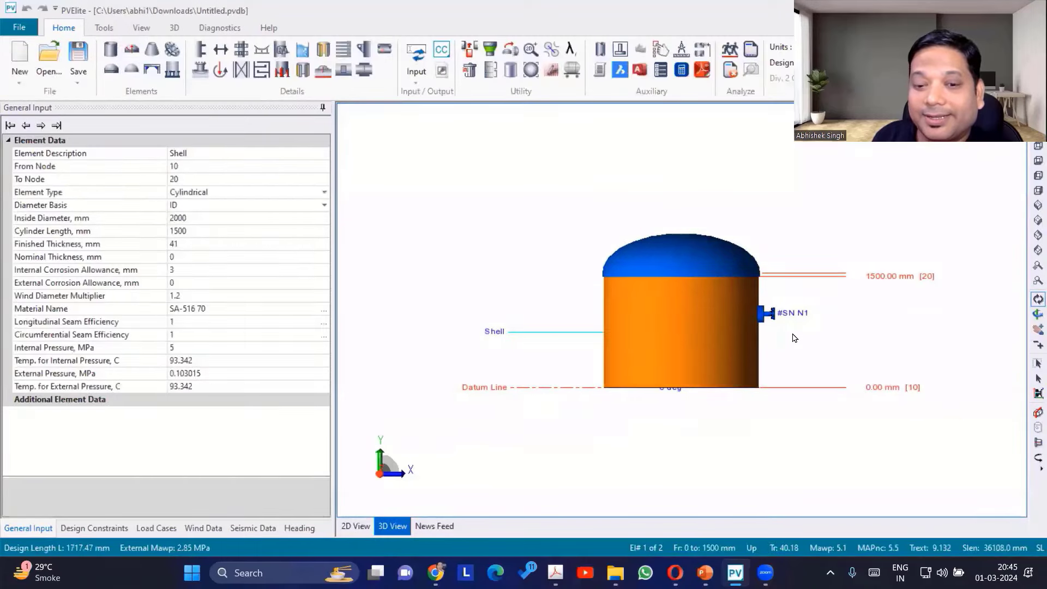
pyautogui.scroll(3, 794, 338)
pyautogui.scroll(1, 570, 312)
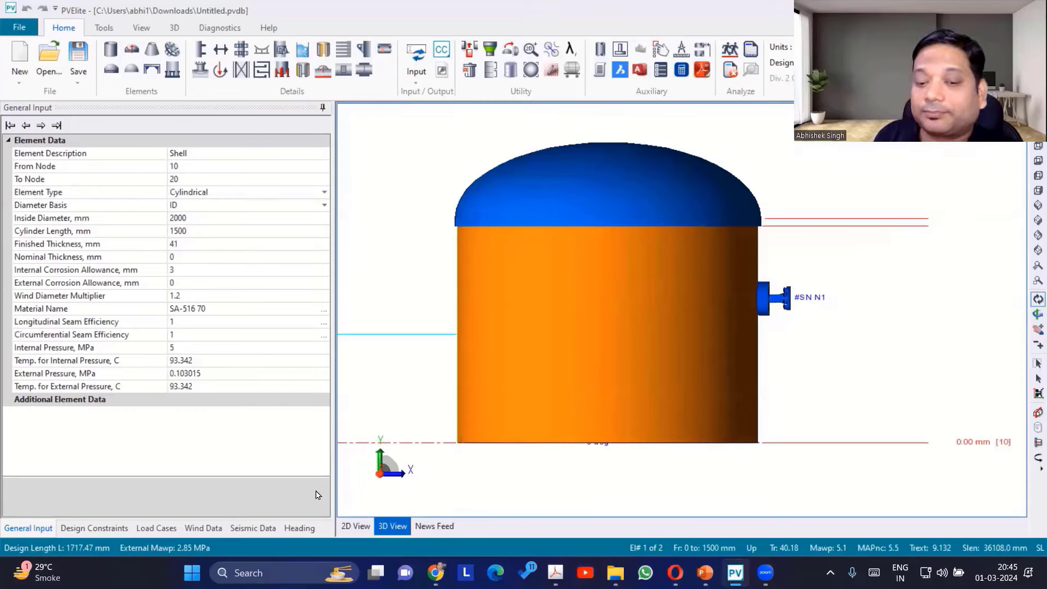
pyautogui.click(123, 530)
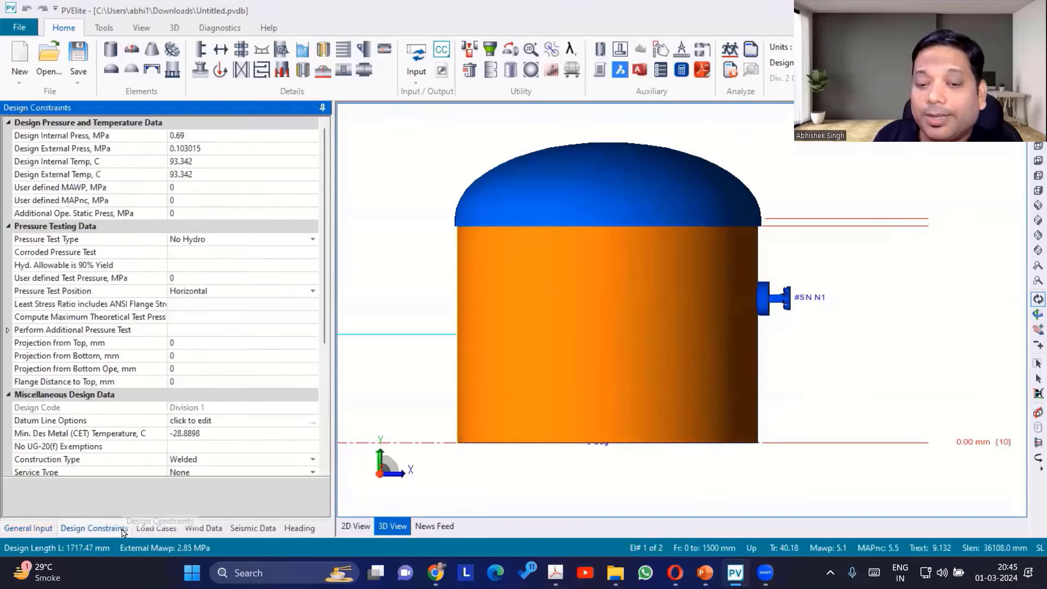
pyautogui.scroll(-4, 298, 306)
pyautogui.scroll(4, 298, 306)
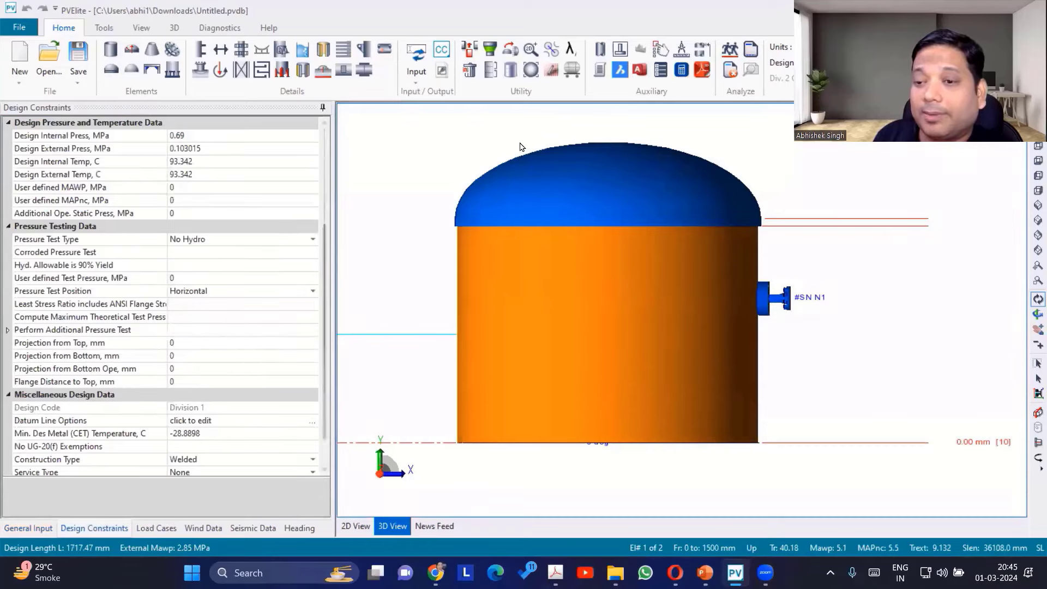
# Step: Turn off Round Thickness to Nearest Nominal Size in the configuration and recheck that setting
pyautogui.click(660, 72)
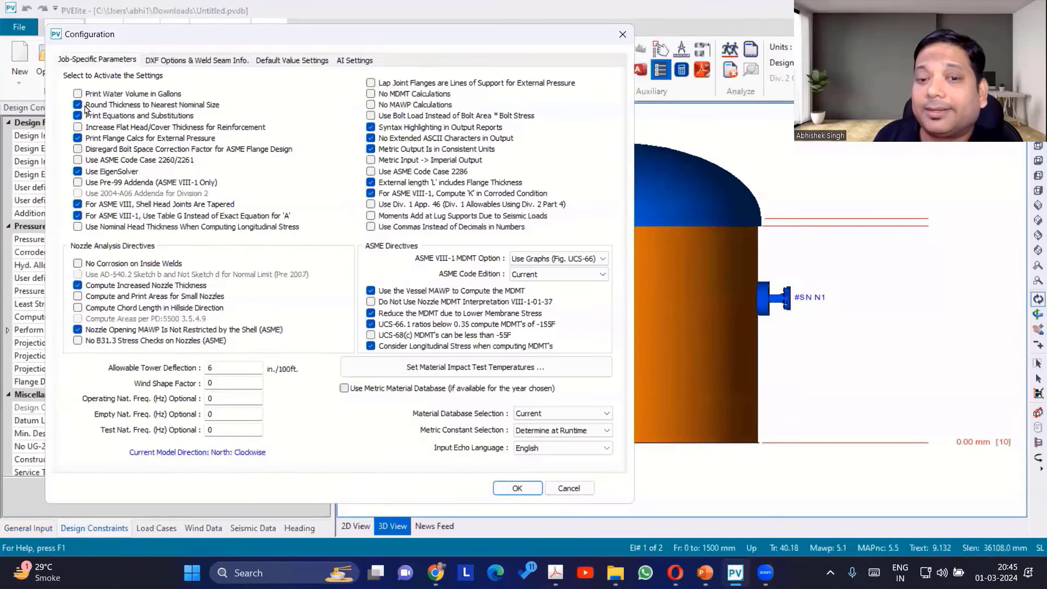
pyautogui.click(504, 490)
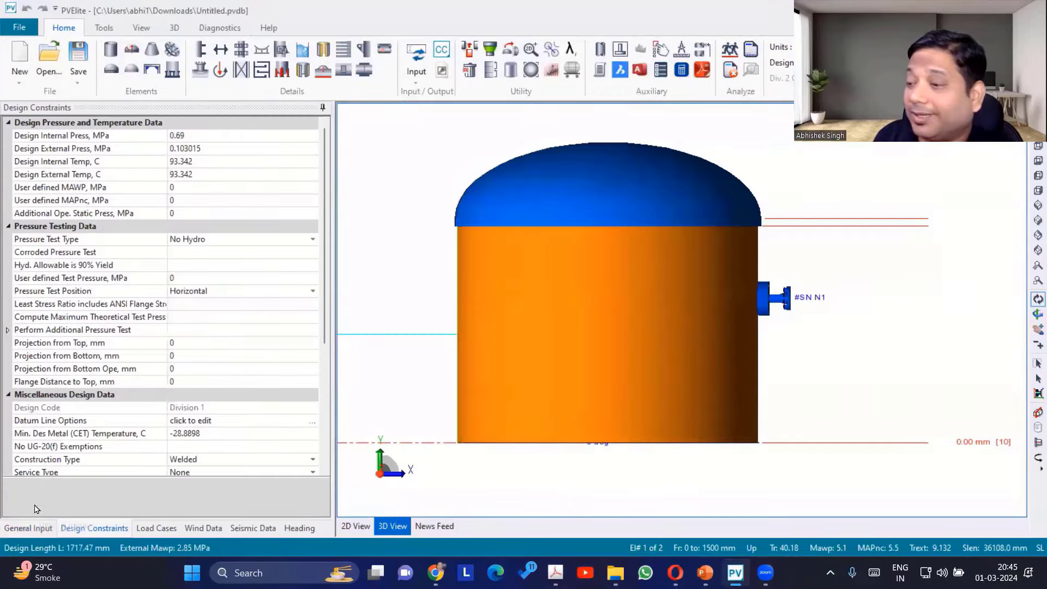
pyautogui.scroll(-5, 263, 357)
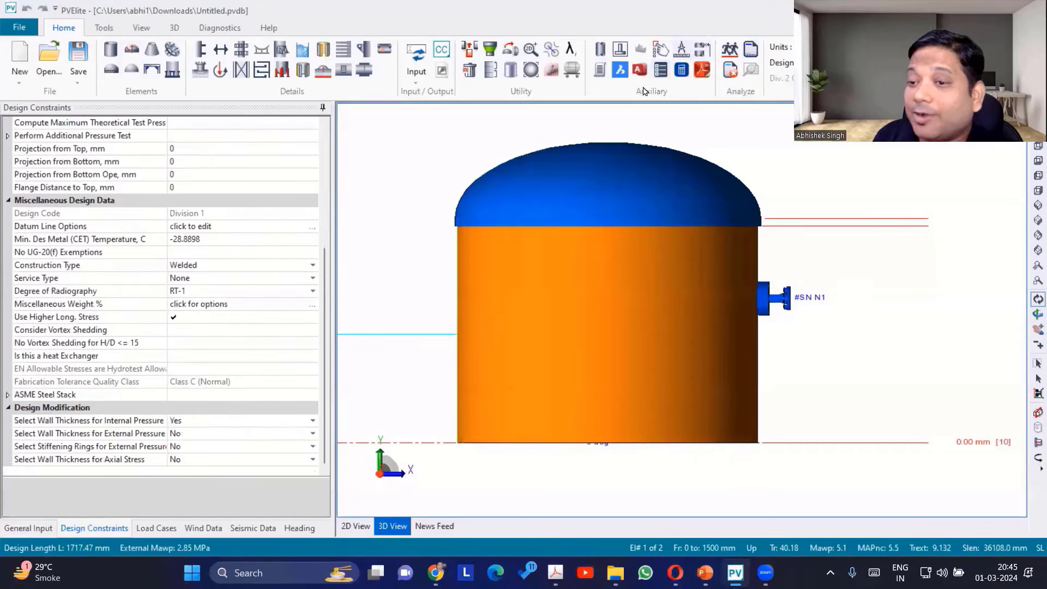
pyautogui.click(661, 69)
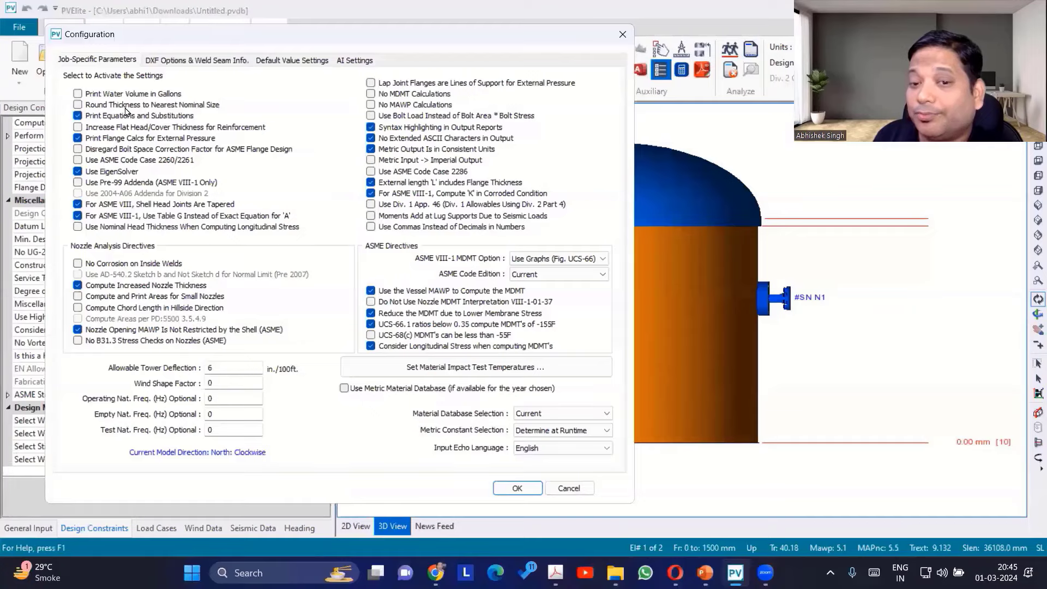
pyautogui.click(621, 34)
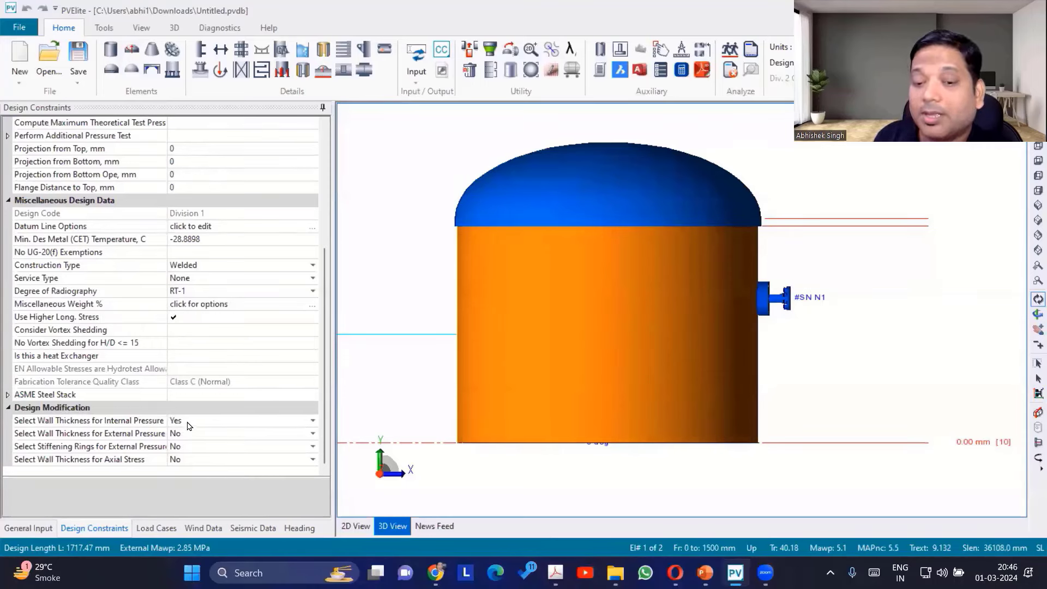
# Step: Switch Select Wall Thickness for Internal Pressure to No and back to Yes in the design modification settings
pyautogui.click(313, 423)
pyautogui.click(228, 446)
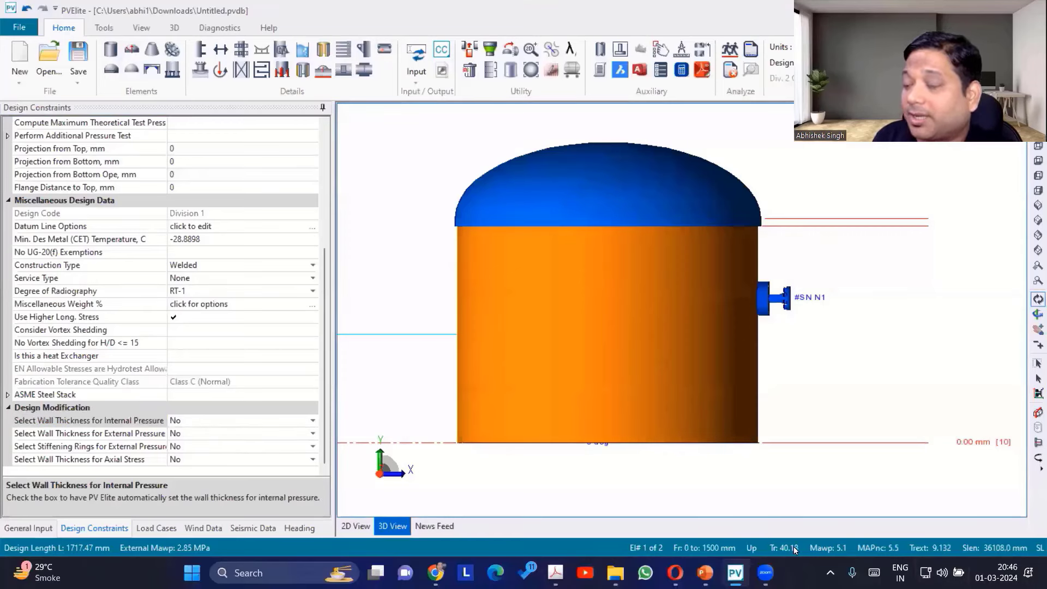
pyautogui.click(313, 421)
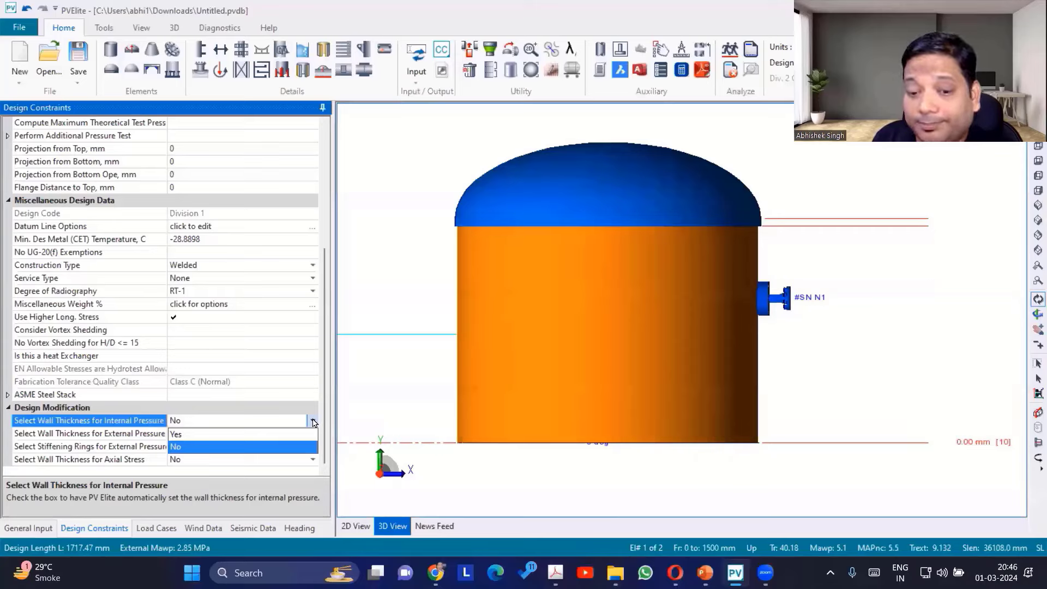
pyautogui.click(262, 436)
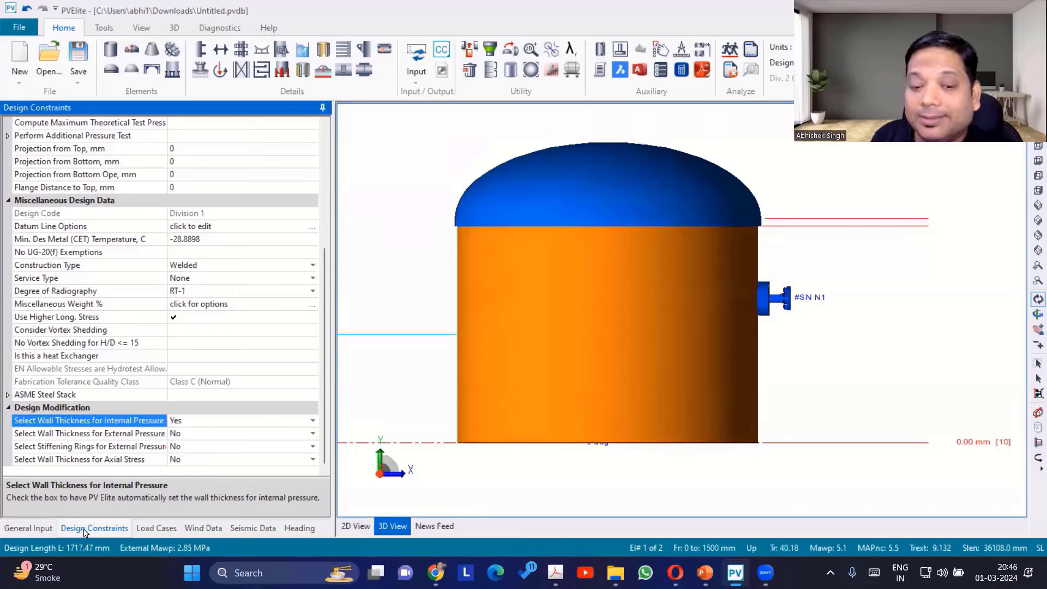
# Step: Enter 38 mm as the finished thickness of the cylindrical shell
pyautogui.click(31, 529)
pyautogui.click(191, 244)
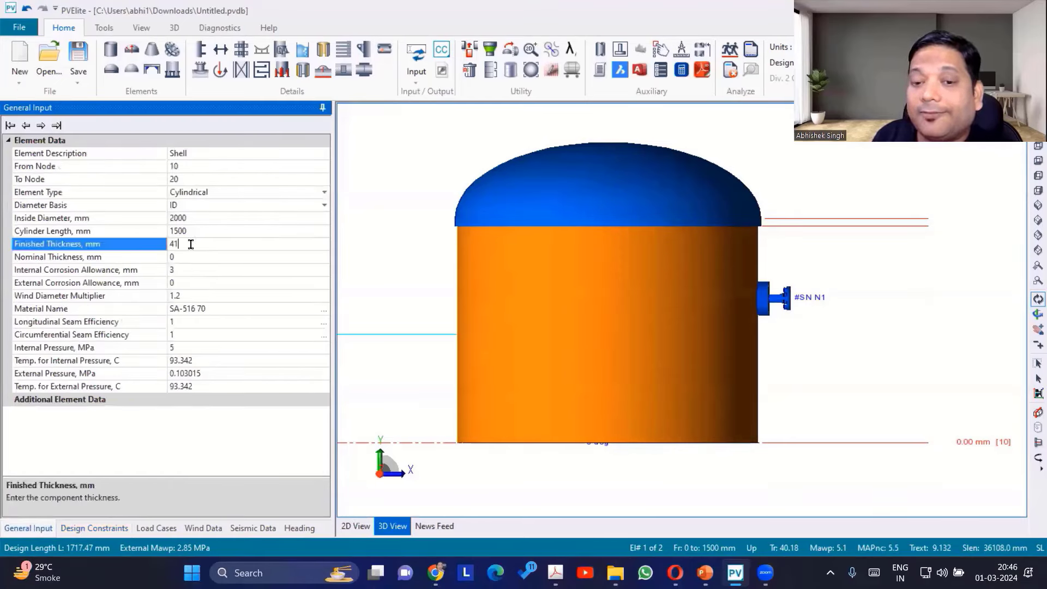
pyautogui.click(668, 398)
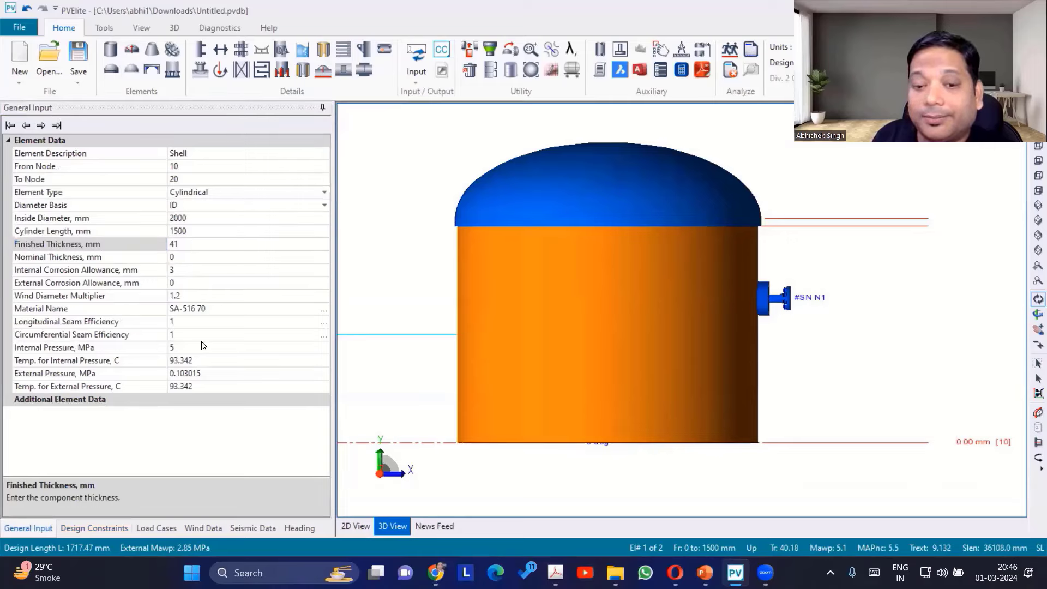
pyautogui.click(190, 244)
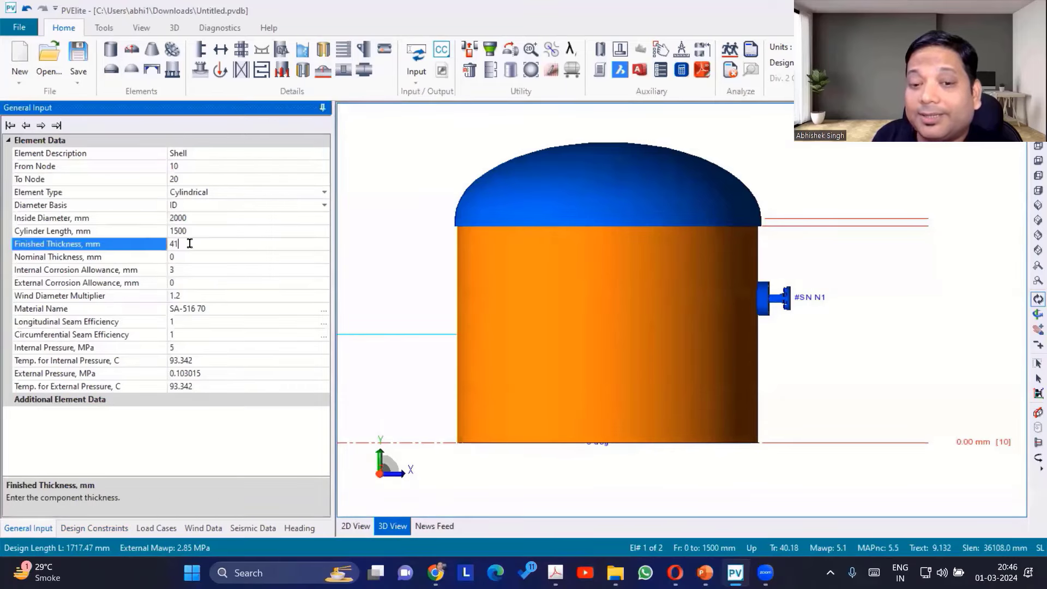
pyautogui.doubleClick(190, 243)
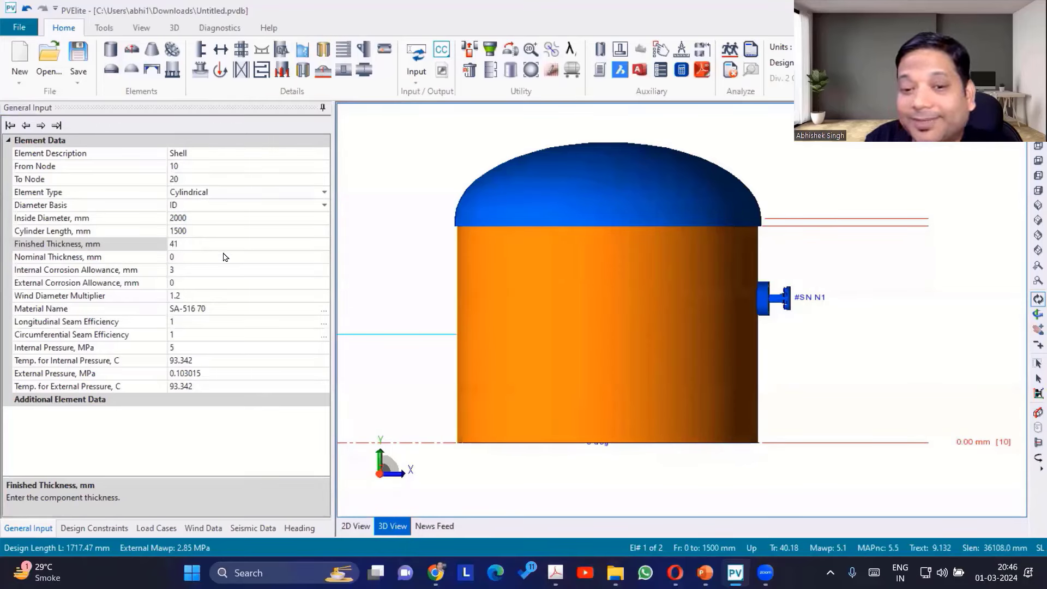
pyautogui.click(192, 239)
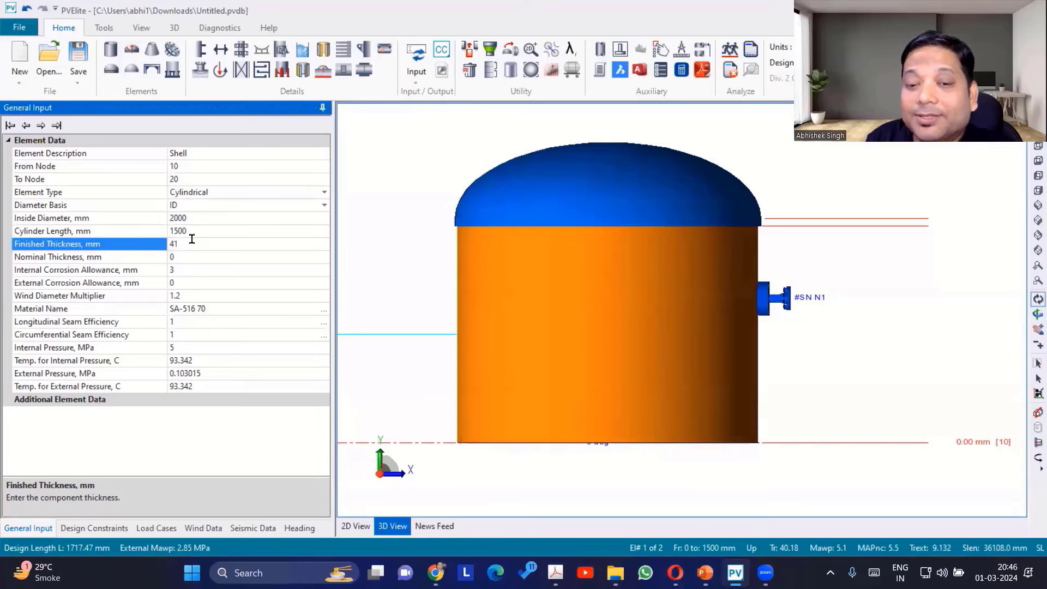
pyautogui.doubleClick(191, 238)
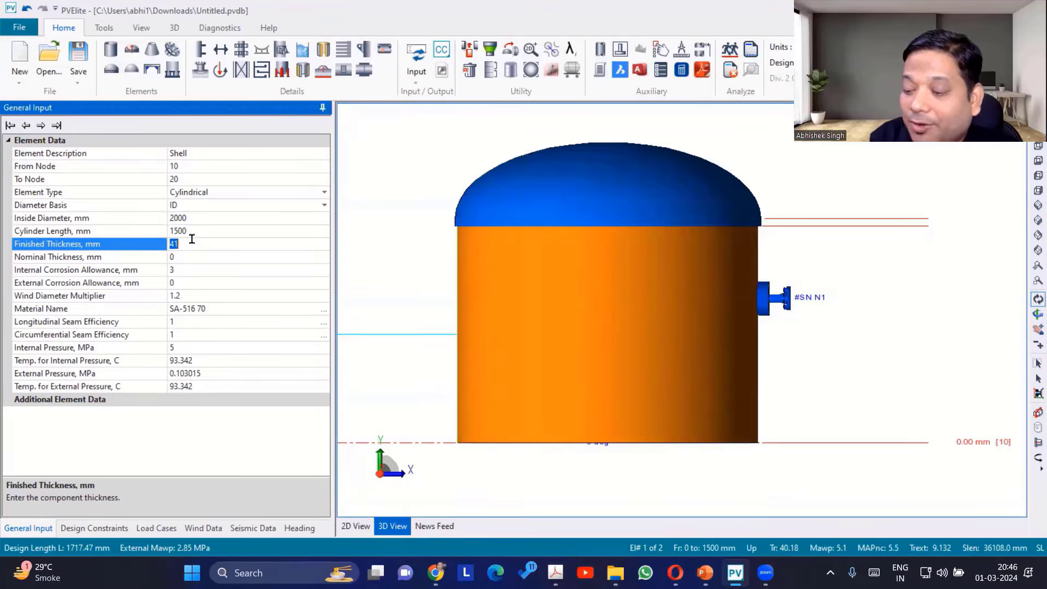
pyautogui.write('38')
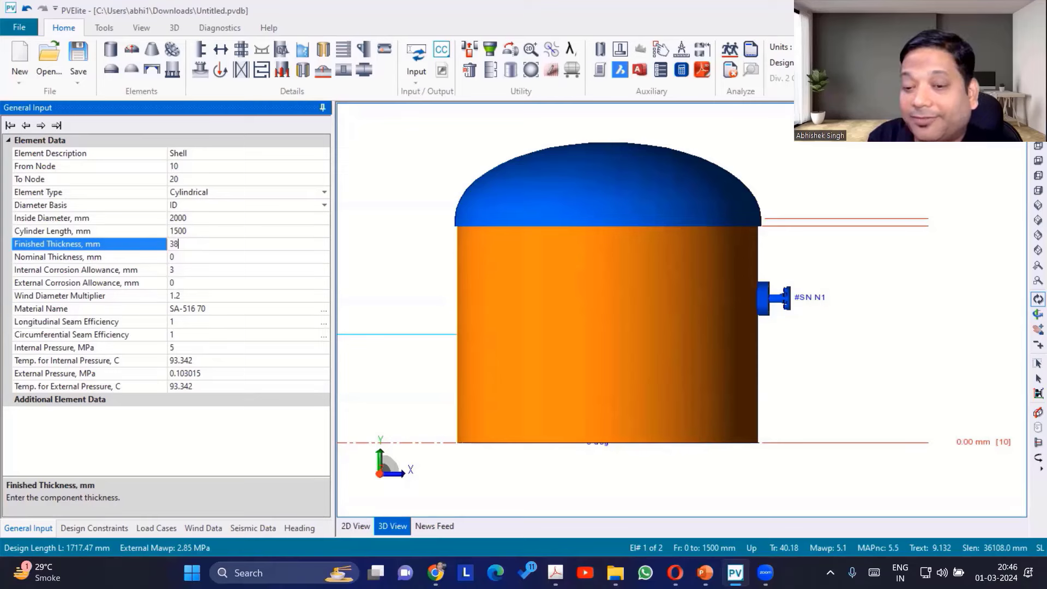
pyautogui.click(186, 252)
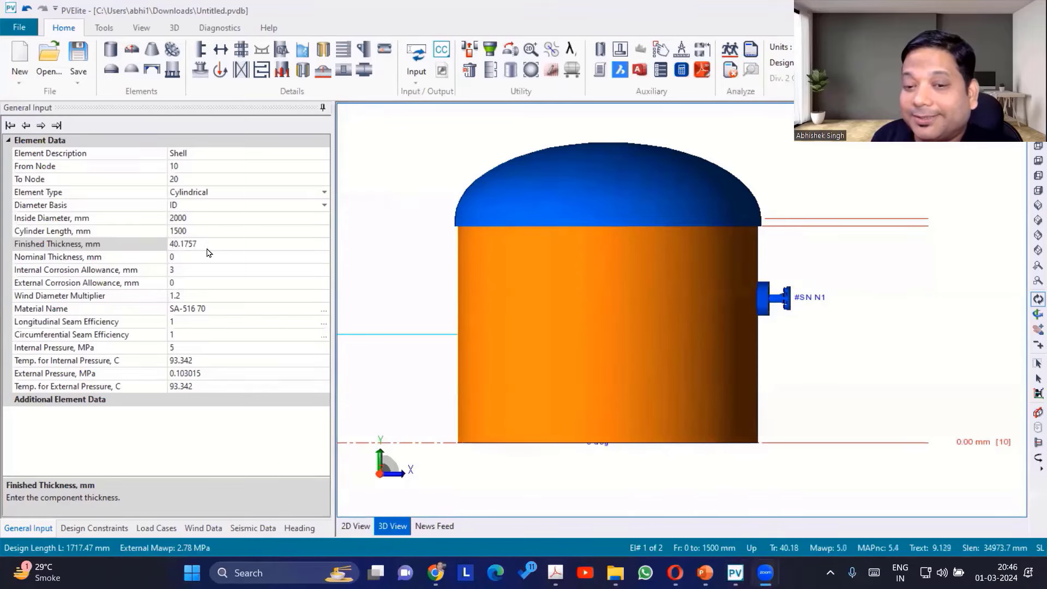
# Step: Examine the shell's finished thickness alongside the Select Wall Thickness for Internal Pressure setting in the design constraints
pyautogui.click(210, 244)
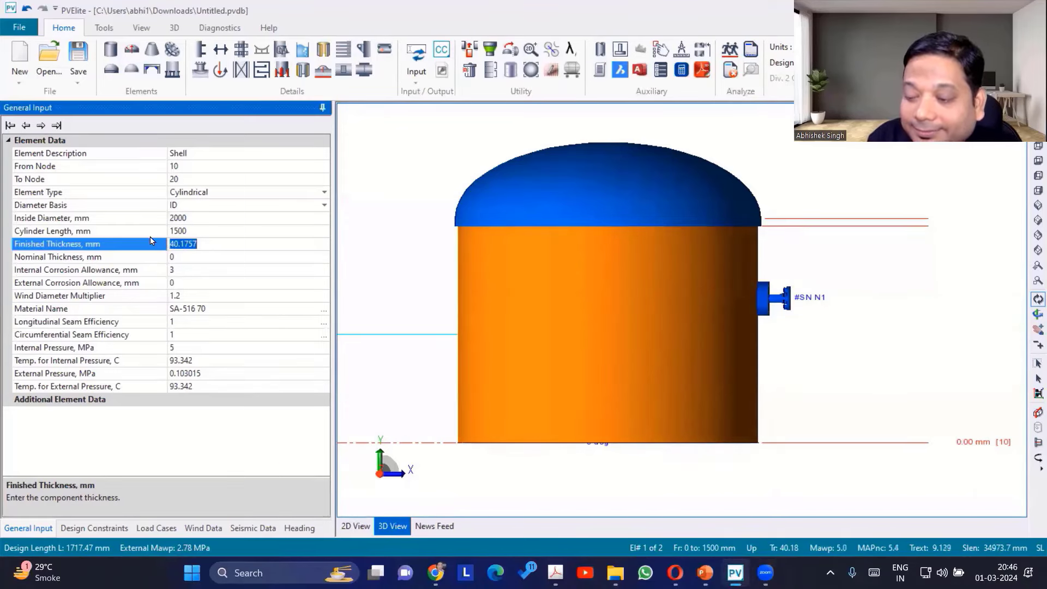
pyautogui.click(152, 240)
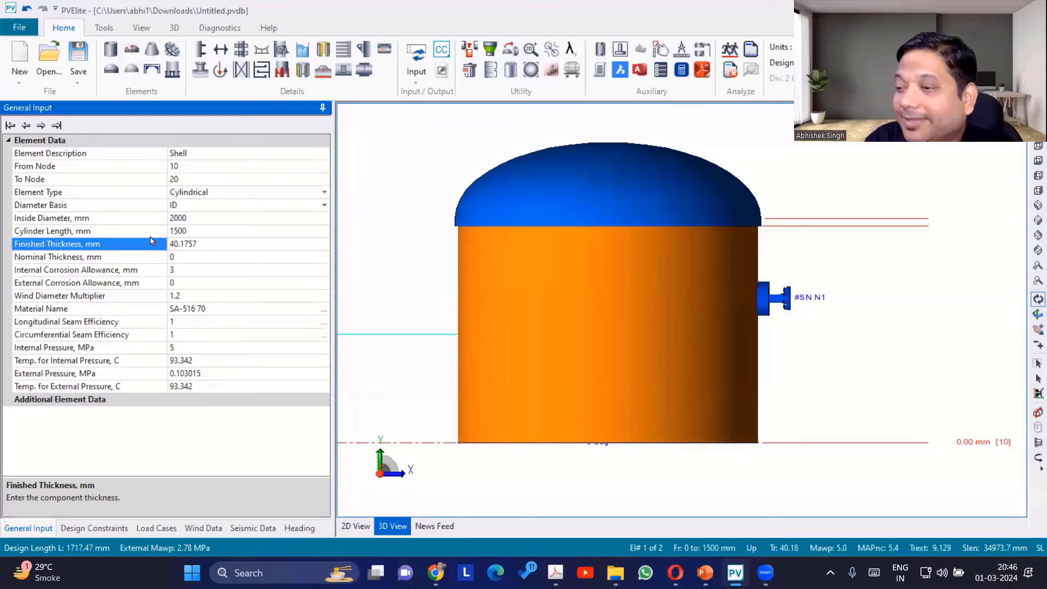
pyautogui.click(77, 529)
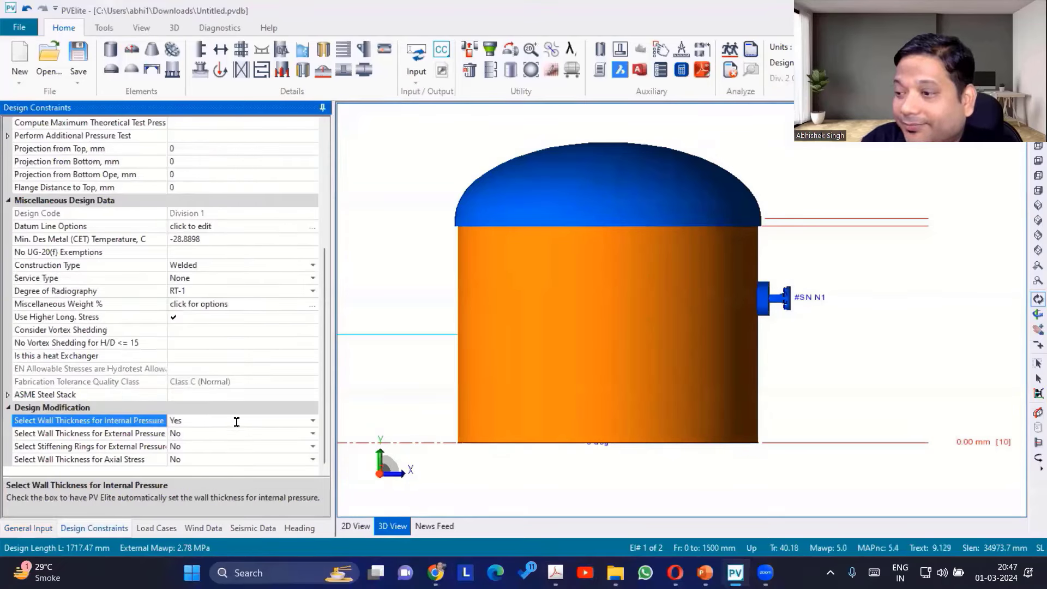
pyautogui.click(39, 526)
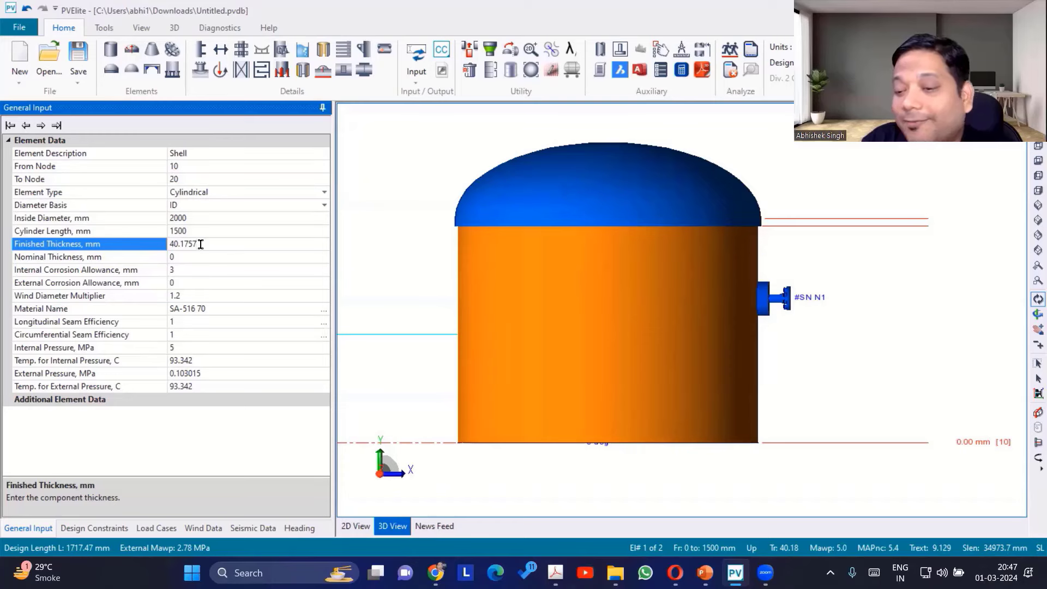
pyautogui.click(717, 447)
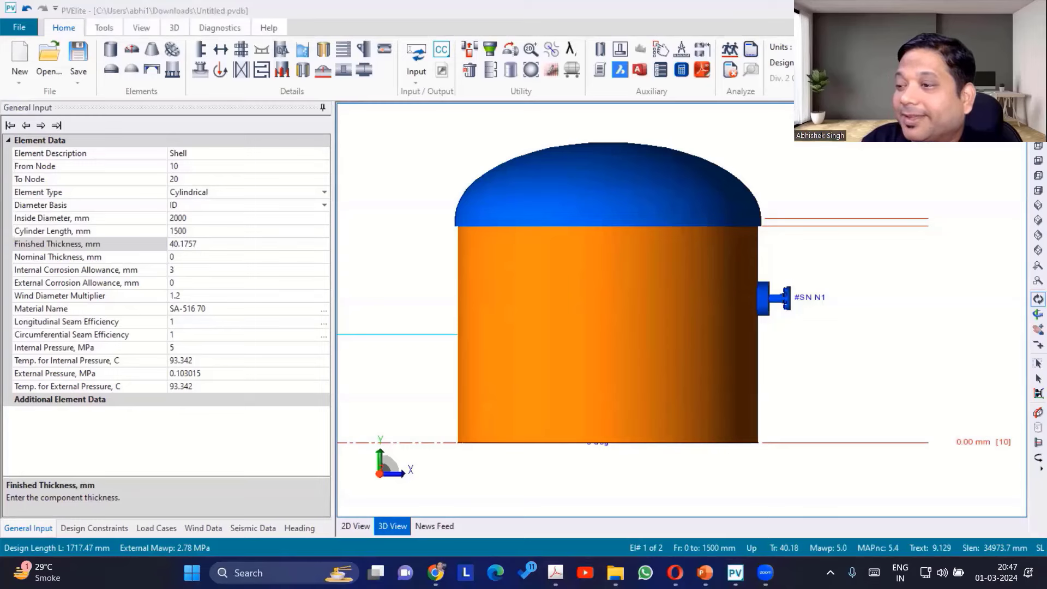
pyautogui.click(94, 528)
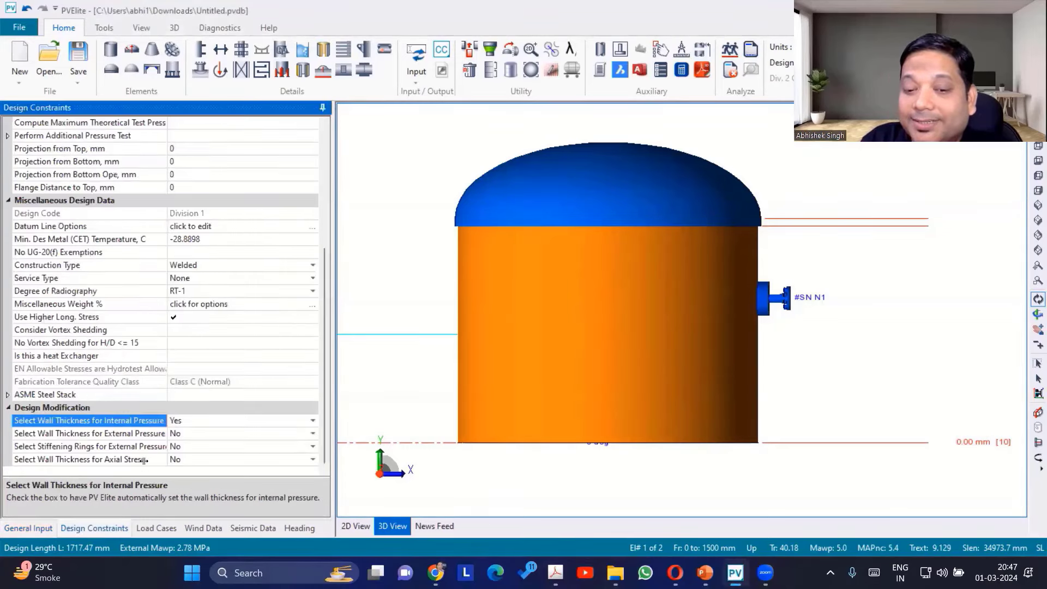
pyautogui.click(14, 530)
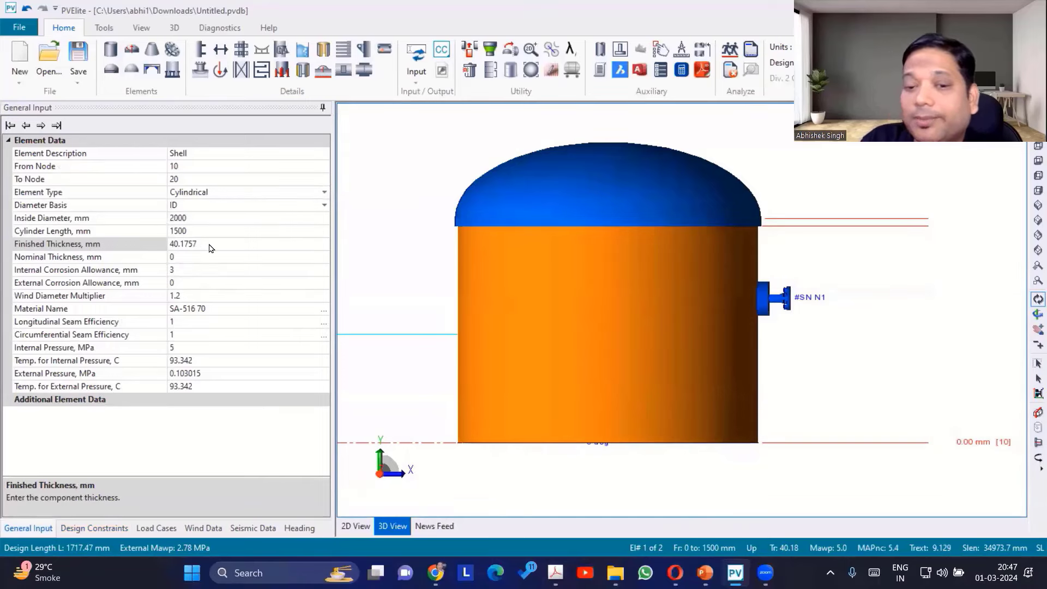
# Step: Turn on Round Thickness to Nearest Nominal Size in the job-specific configuration and apply it
pyautogui.click(659, 71)
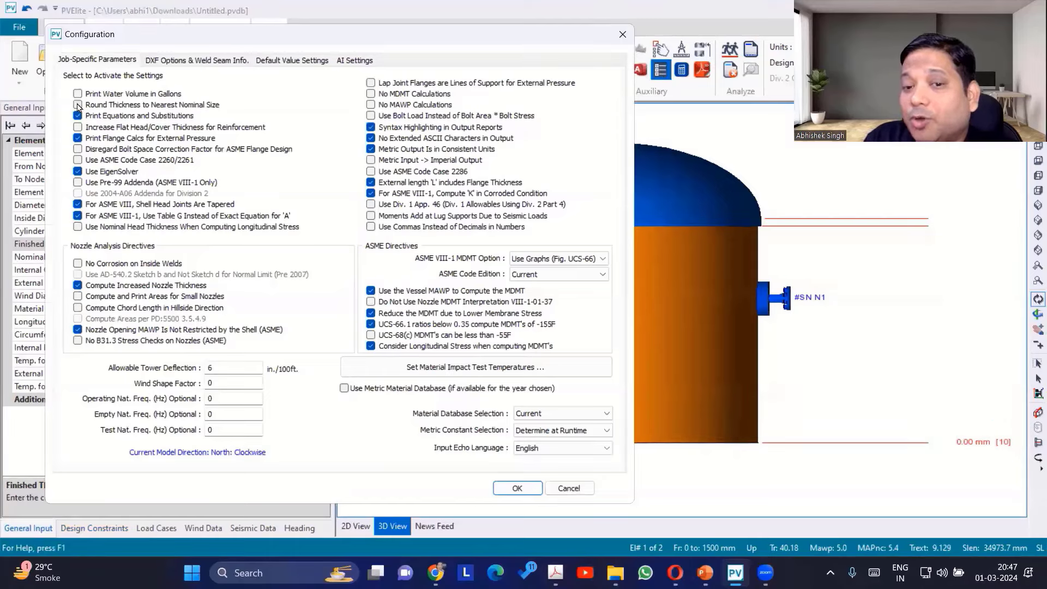
pyautogui.click(78, 104)
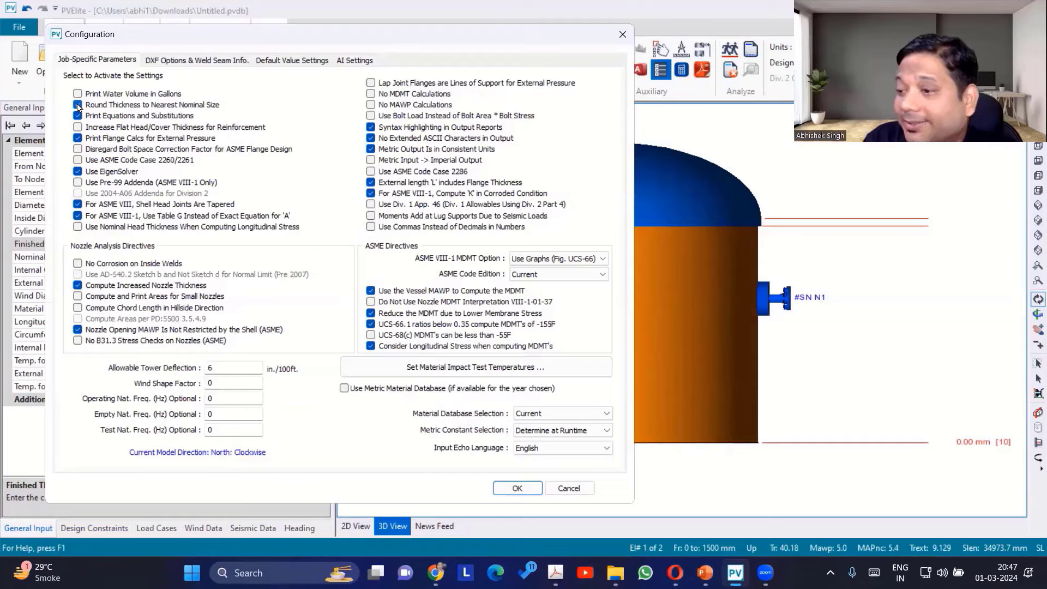
pyautogui.click(517, 488)
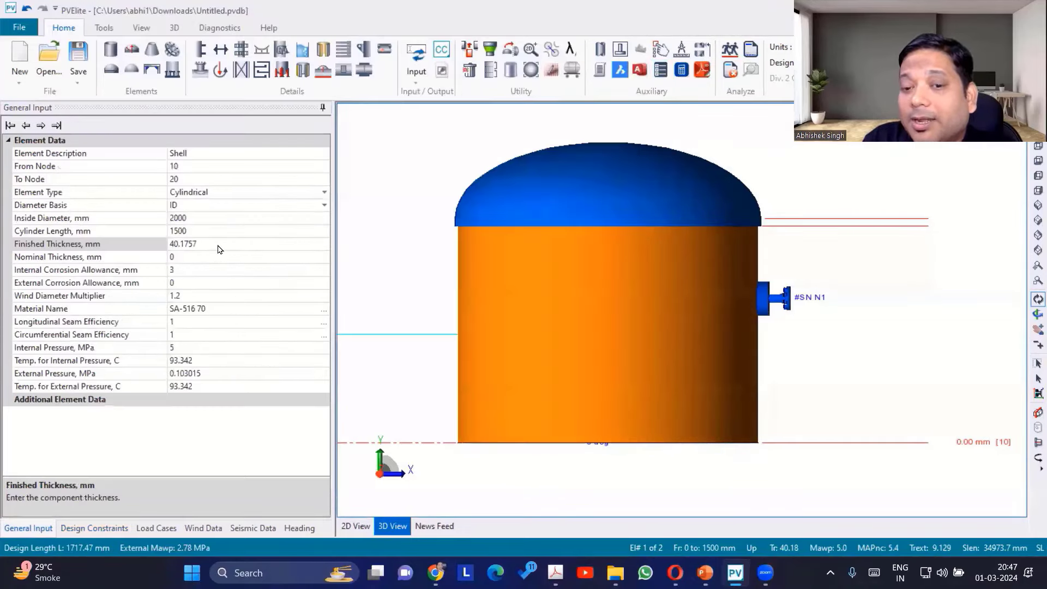
# Step: Set the finished thickness of the cylindrical shell to 41 mm
pyautogui.click(218, 245)
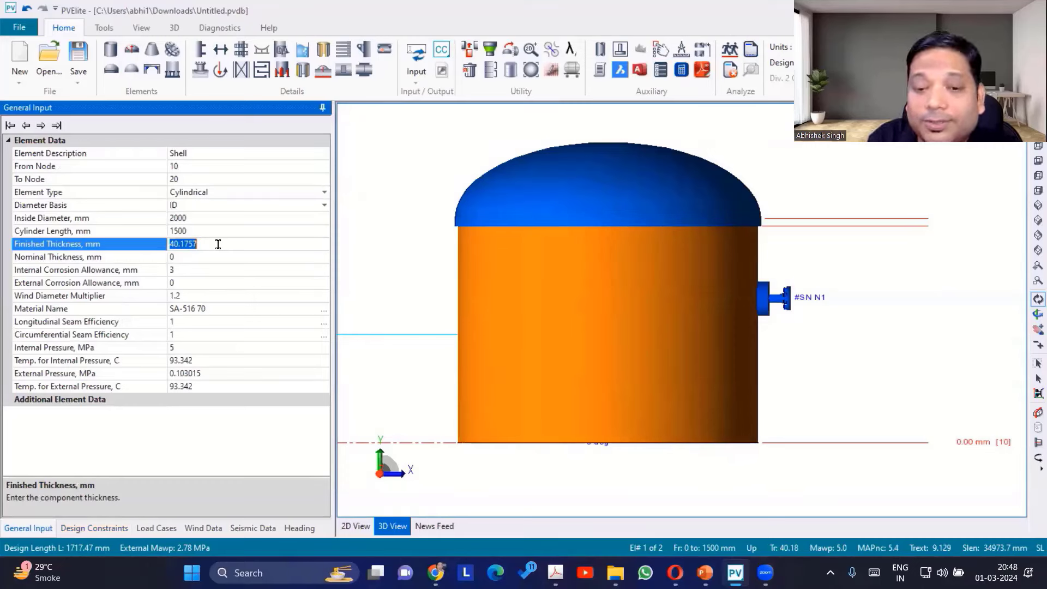
pyautogui.write('4.')
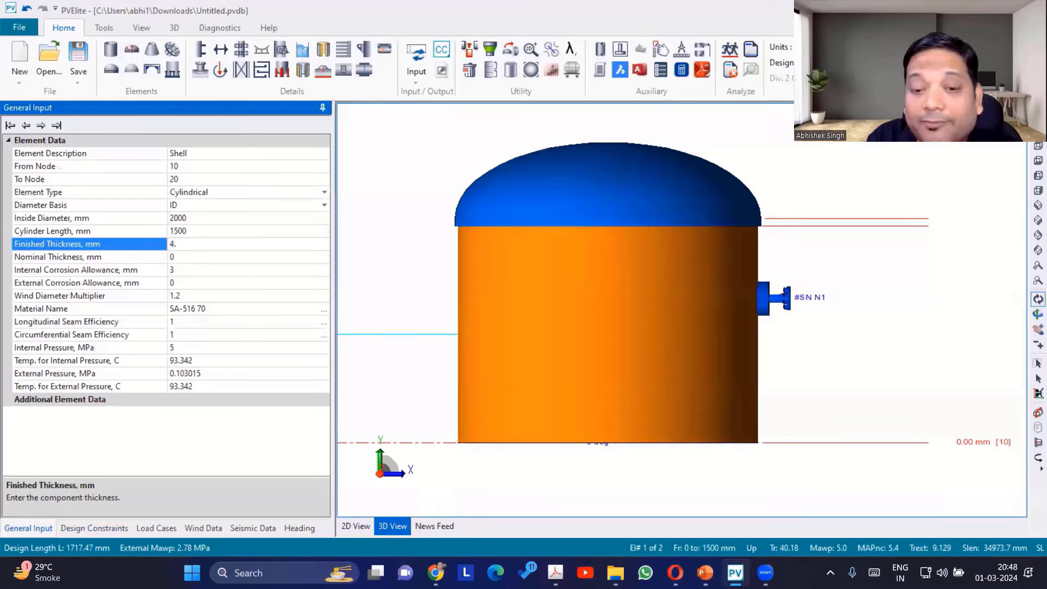
pyautogui.write('0.15')
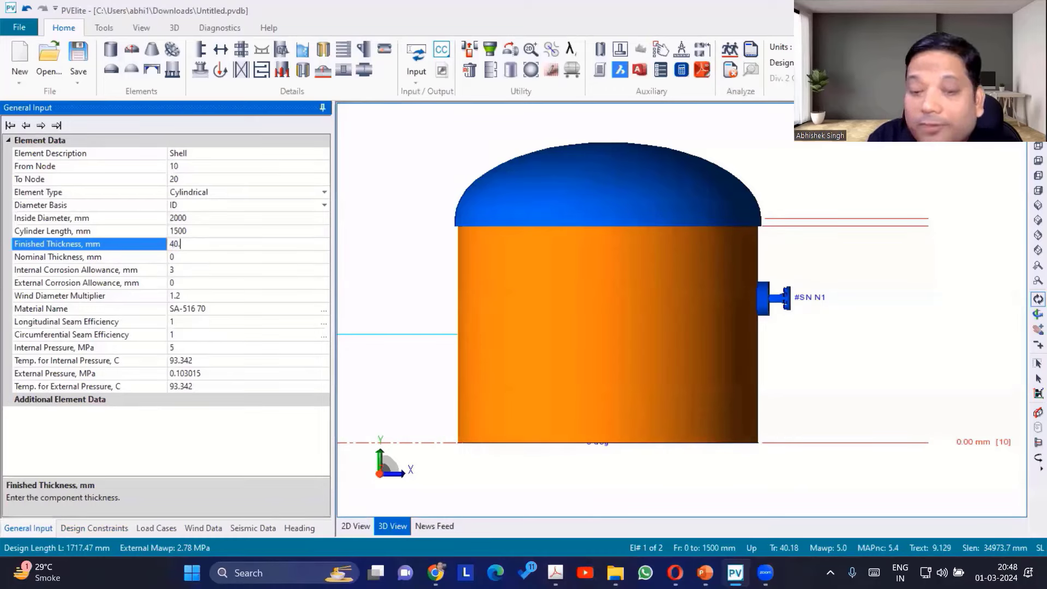
pyautogui.press('BackSpace')
pyautogui.press('BackSpace')
pyautogui.press('BackSpace')
pyautogui.press('BackSpace')
pyautogui.write('1')
pyautogui.press('Return')
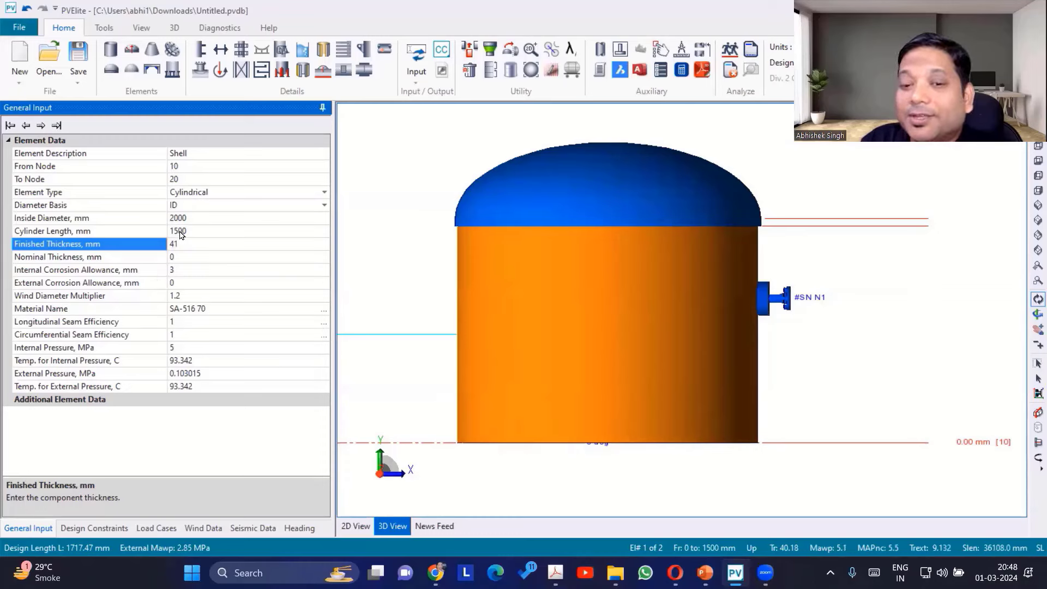
pyautogui.click(358, 175)
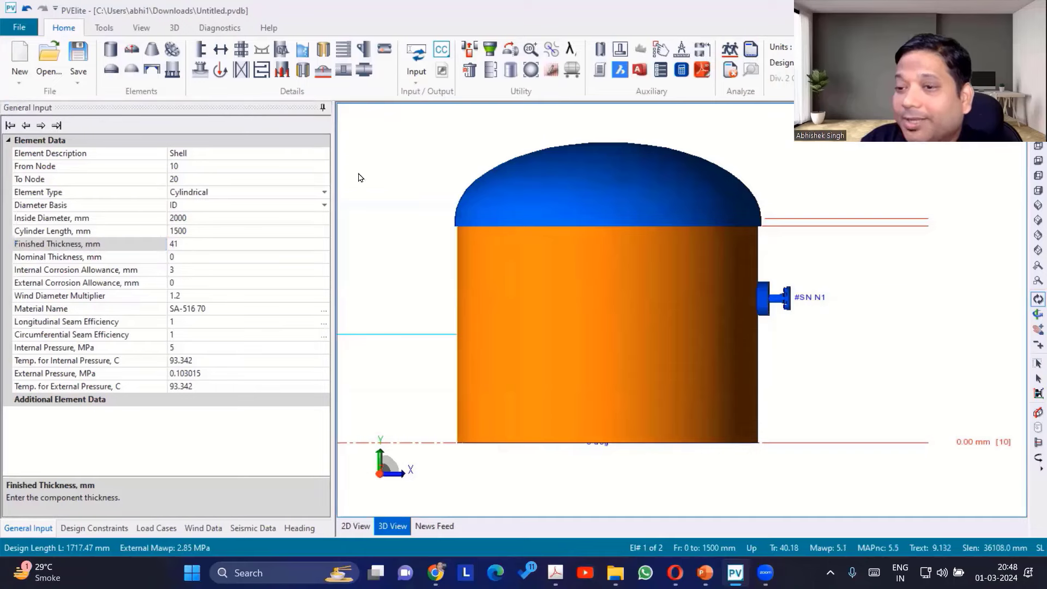
# Step: Turn off Round Thickness to Nearest Nominal Size in the configuration and decline the autosave request
pyautogui.click(660, 70)
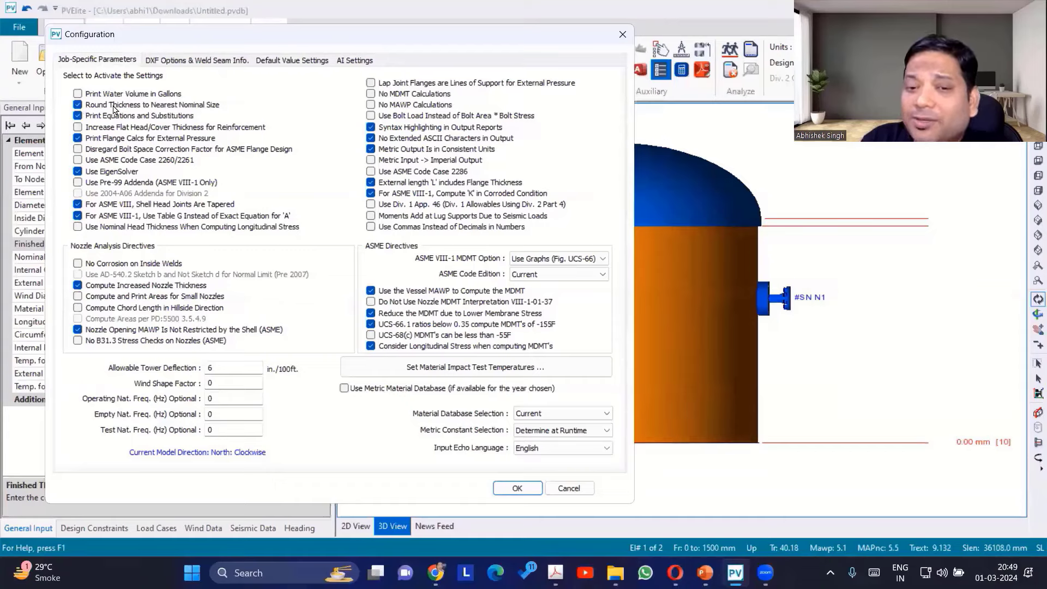
pyautogui.click(78, 104)
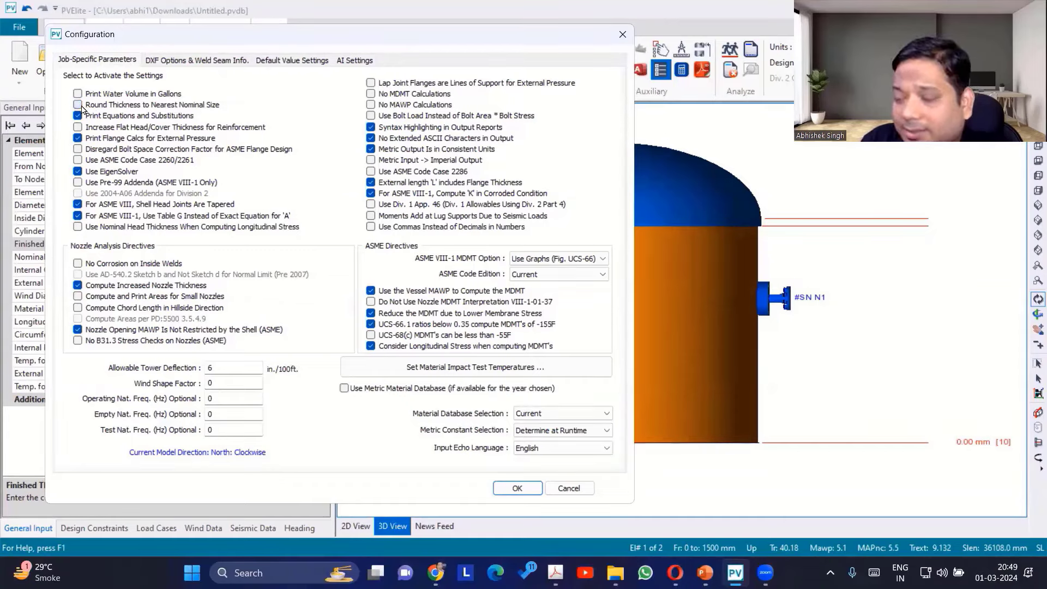
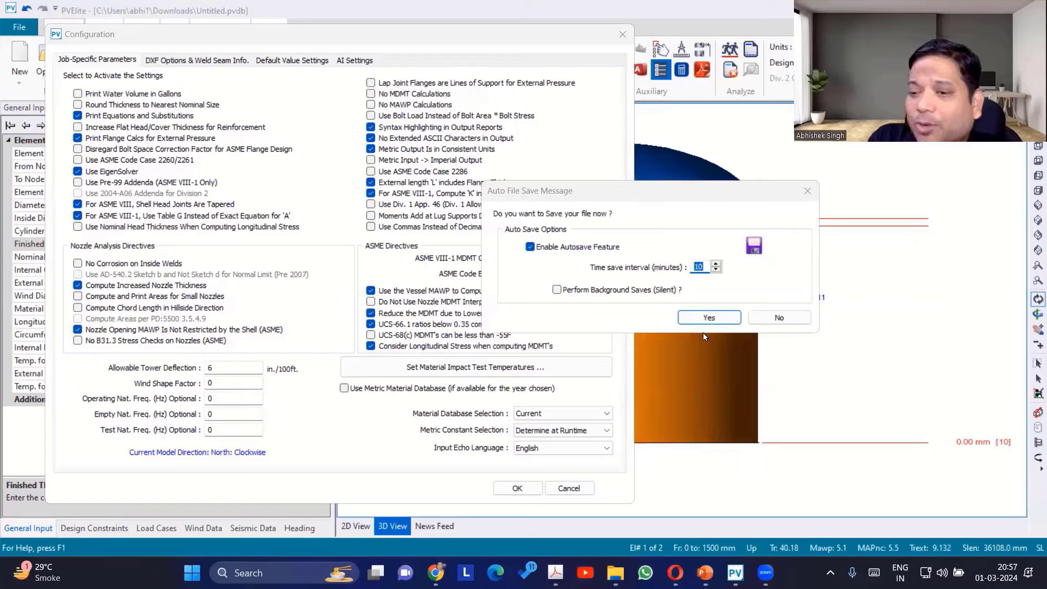
pyautogui.click(780, 318)
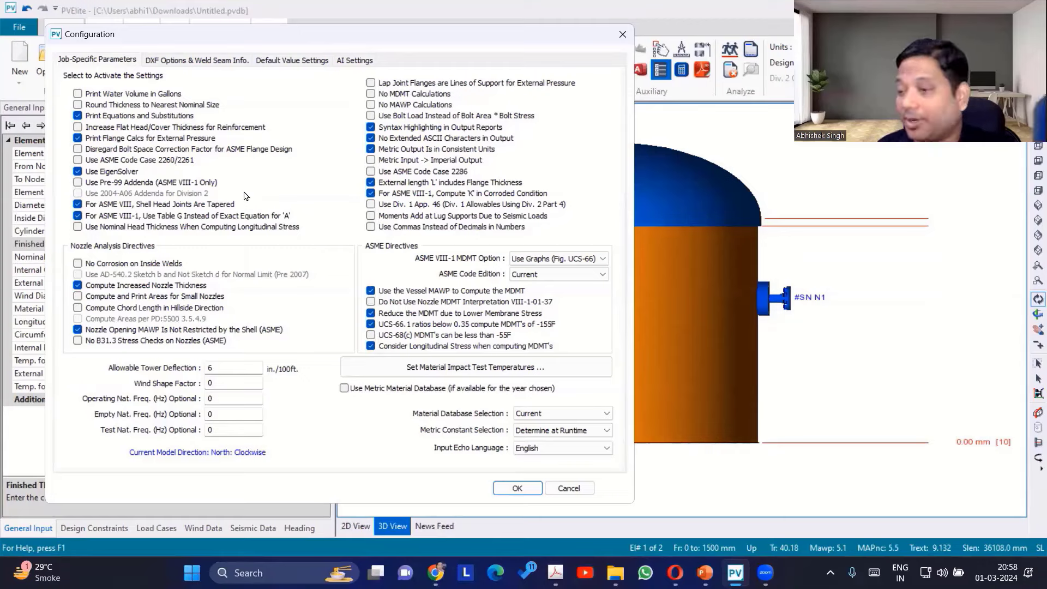
pyautogui.hotkey('alt', 'Tab')
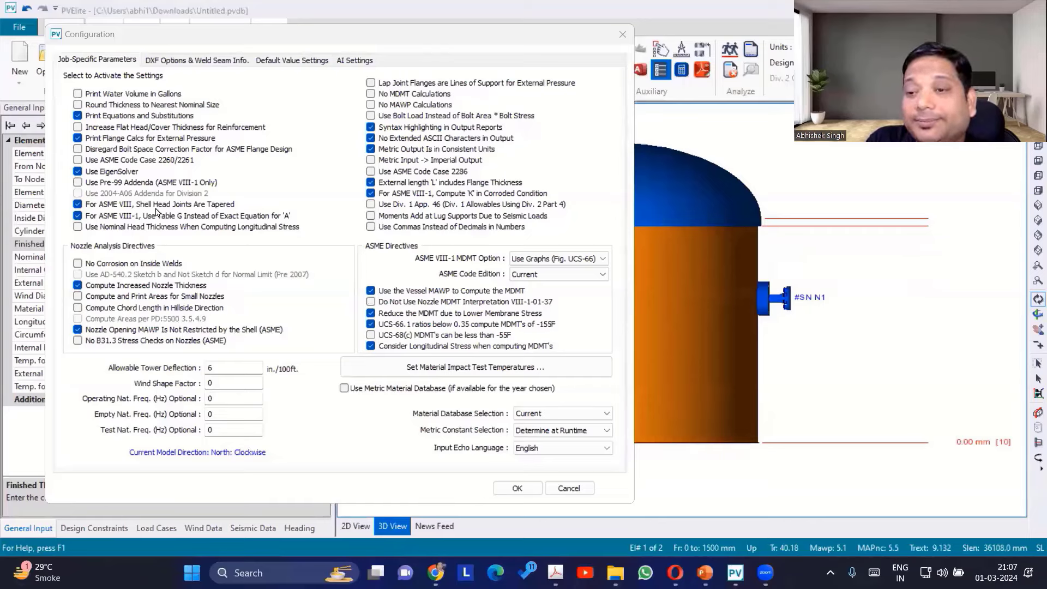
# Step: Switch Use EigenSolver off and back on in the configuration, and decline the autosave request
pyautogui.click(237, 172)
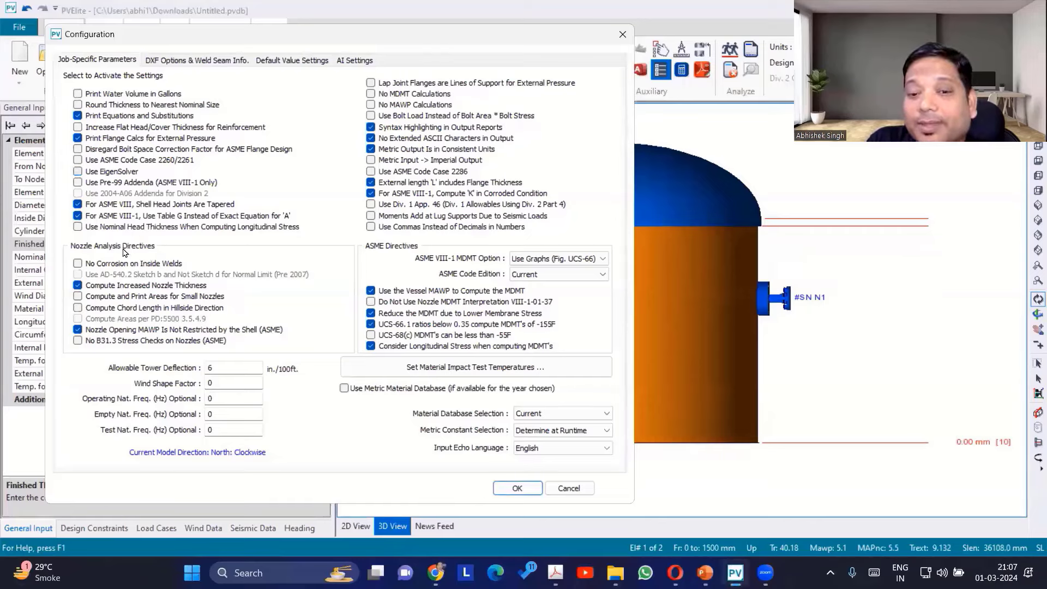
pyautogui.click(77, 172)
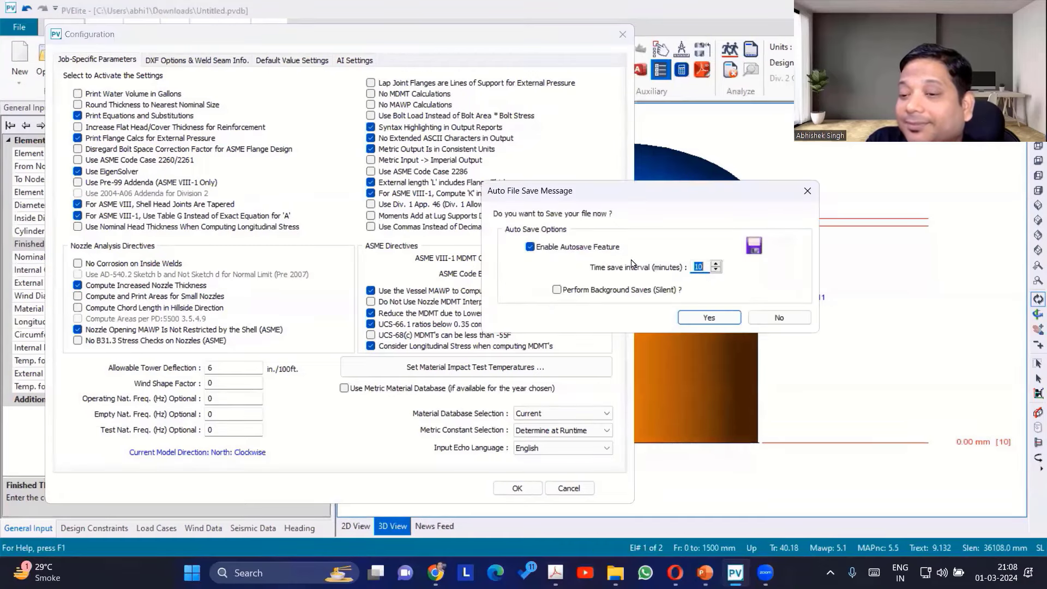
pyautogui.click(777, 319)
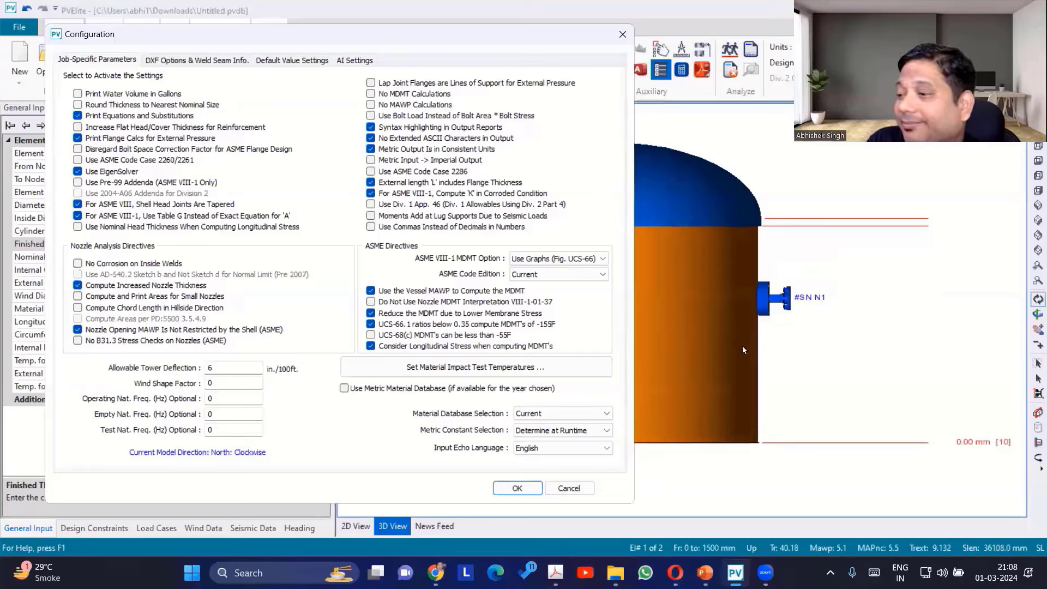
pyautogui.hotkey('alt', 'Tab')
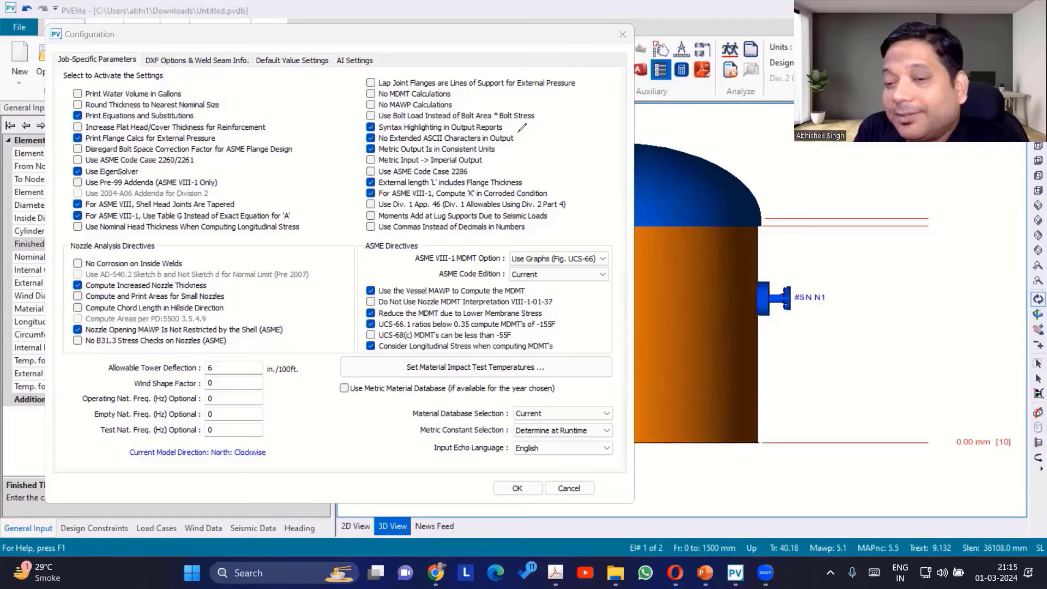
pyautogui.moveTo(375, 90); pyautogui.dragTo(453, 96)
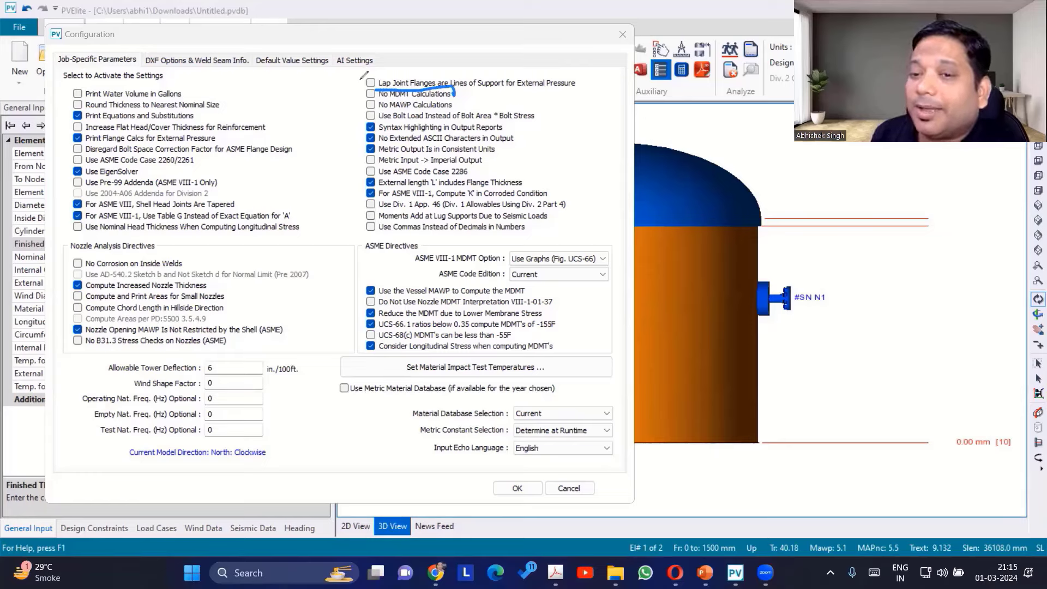
pyautogui.moveTo(354, 77)
pyautogui.mouseDown()
pyautogui.moveTo(349, 129)
pyautogui.moveTo(377, 79)
pyautogui.mouseUp()
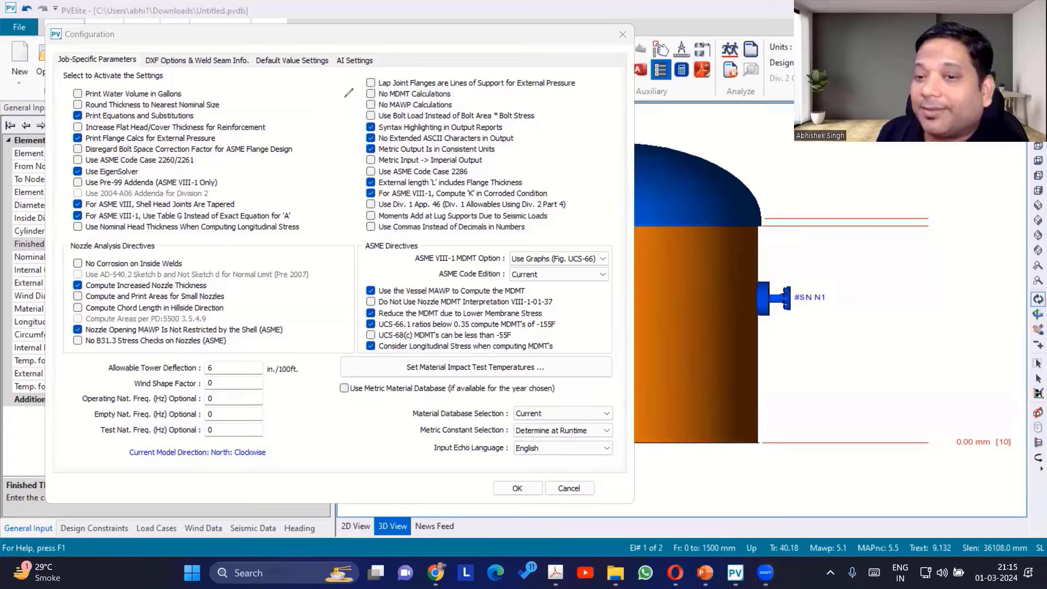
pyautogui.moveTo(346, 87); pyautogui.dragTo(369, 80)
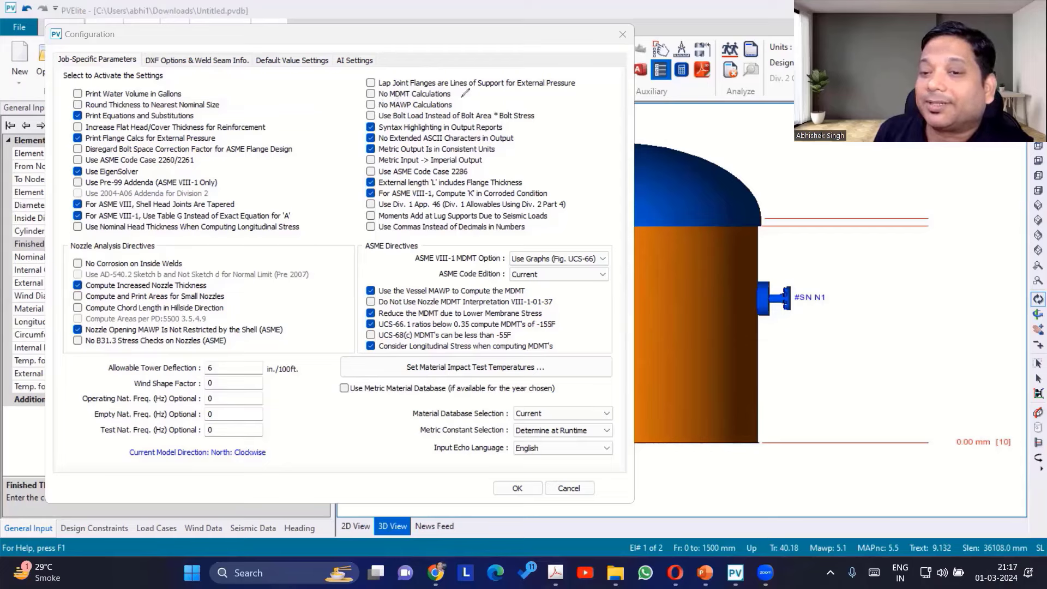
pyautogui.moveTo(455, 96); pyautogui.dragTo(467, 96)
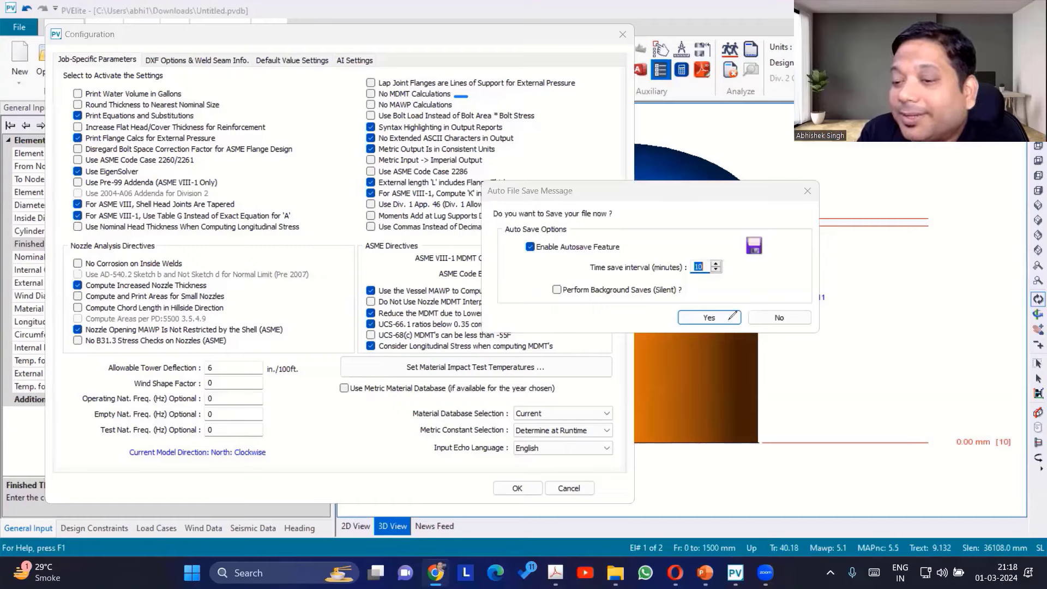
# Step: Accept saving the vessel file in the autosave request, keeping the autosave feature enabled
pyautogui.click(63, 500)
pyautogui.click(724, 311)
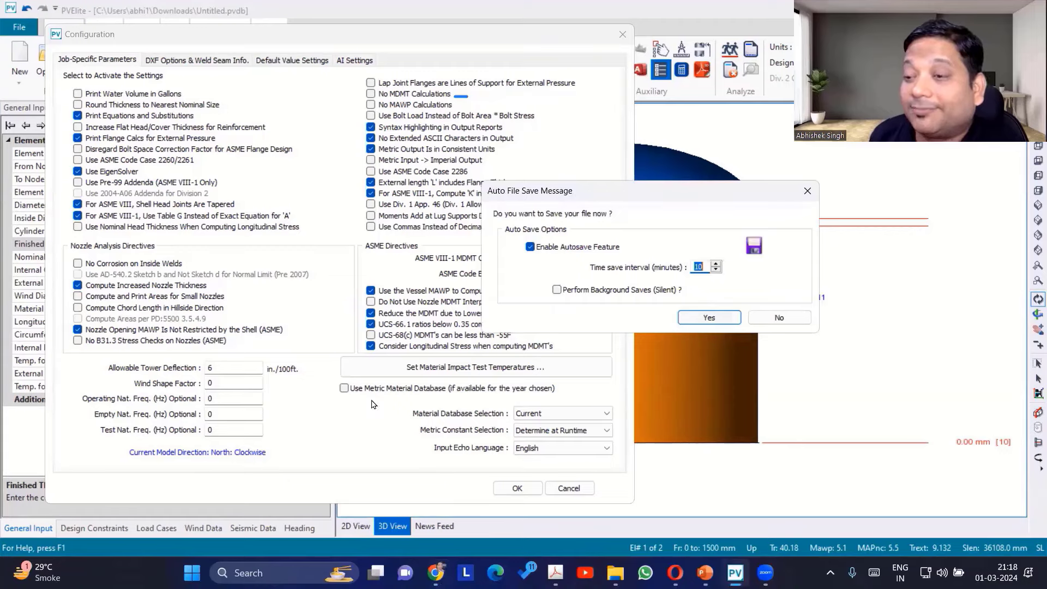
pyautogui.click(704, 316)
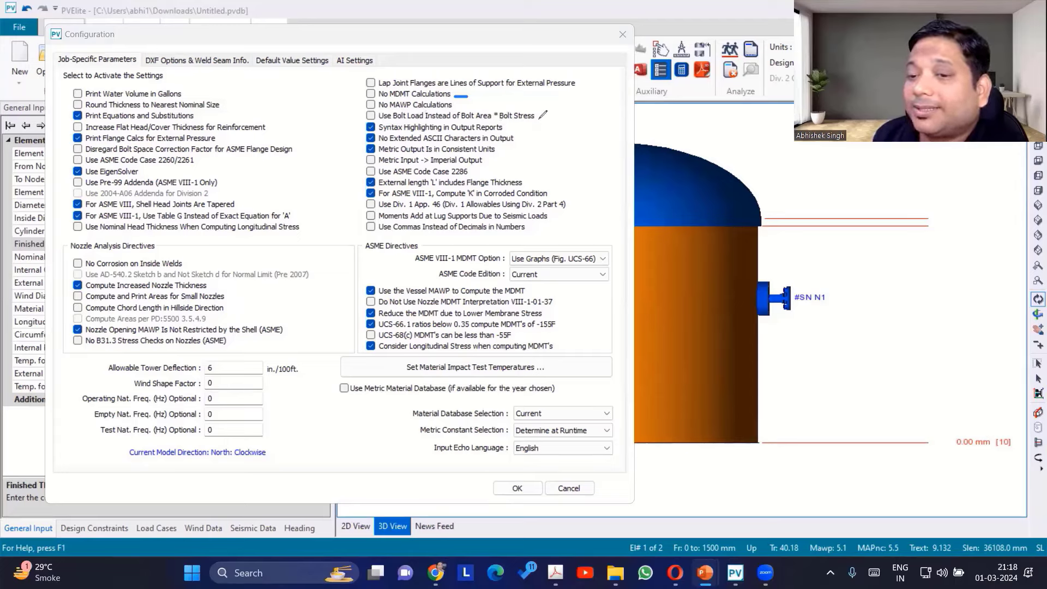
pyautogui.moveTo(536, 119); pyautogui.dragTo(556, 115)
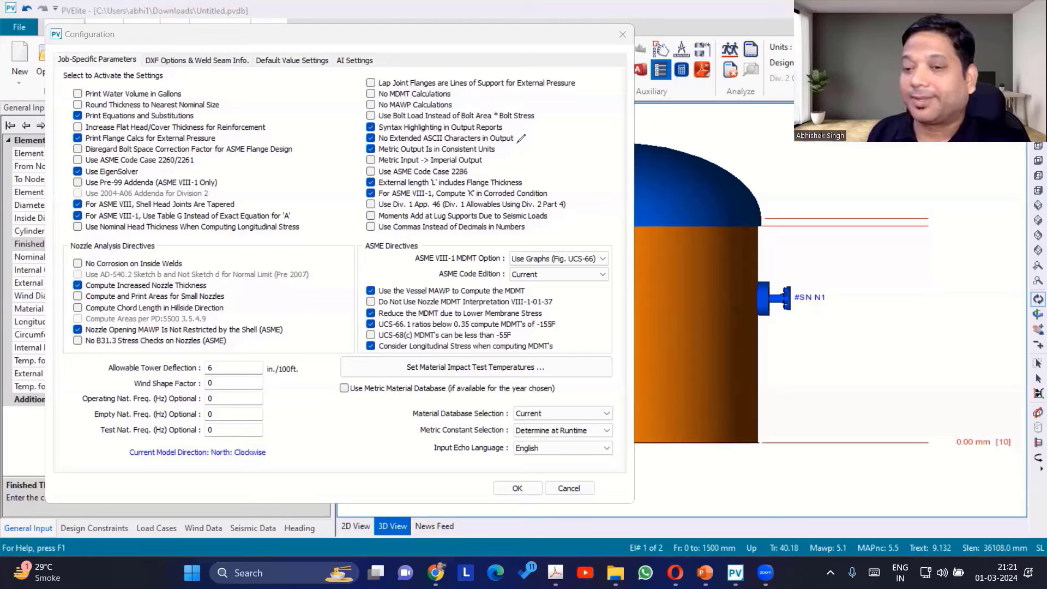
pyautogui.moveTo(512, 139); pyautogui.dragTo(539, 139)
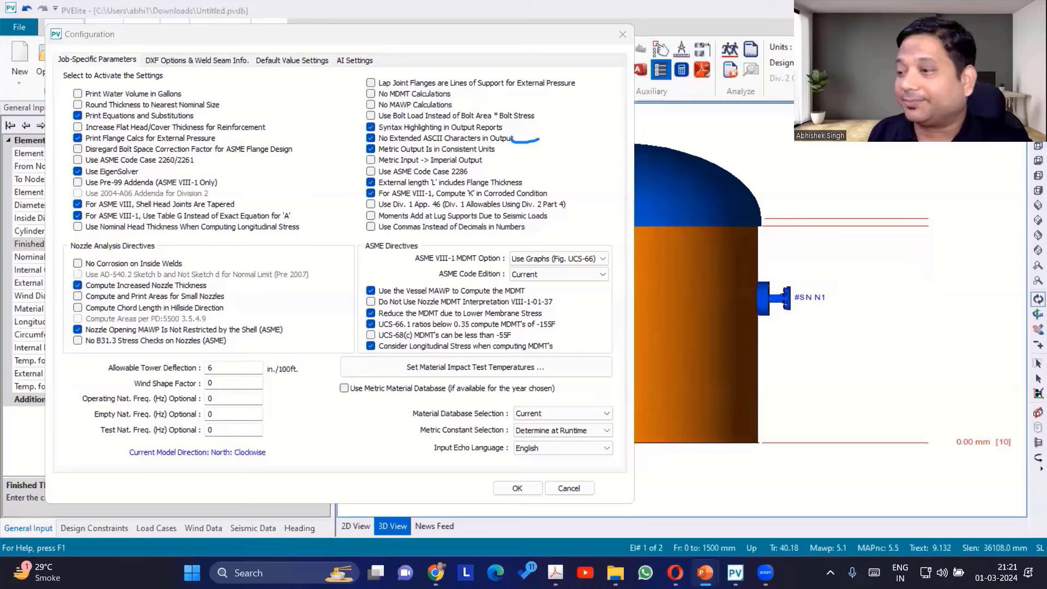
pyautogui.moveTo(567, 162)
pyautogui.mouseDown()
pyautogui.moveTo(568, 183)
pyautogui.moveTo(562, 159)
pyautogui.moveTo(594, 192)
pyautogui.moveTo(569, 202)
pyautogui.moveTo(571, 215)
pyautogui.mouseUp()
pyautogui.moveTo(592, 195); pyautogui.dragTo(613, 176)
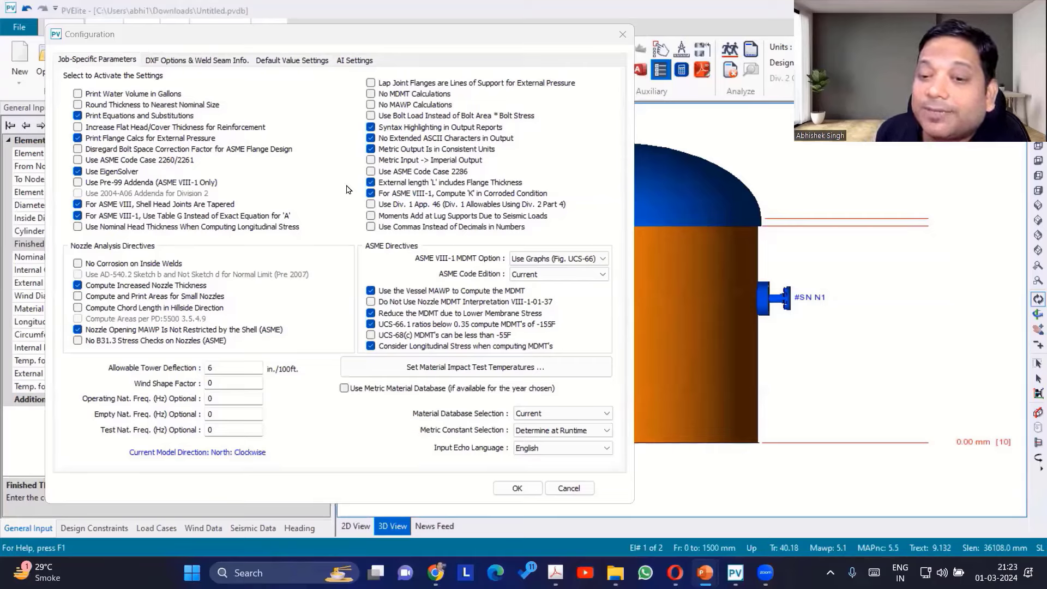
# Step: Turn on Disregard Bolt Space Correction Factor for ASME Flange Design, toggling it off and on once
pyautogui.click(340, 152)
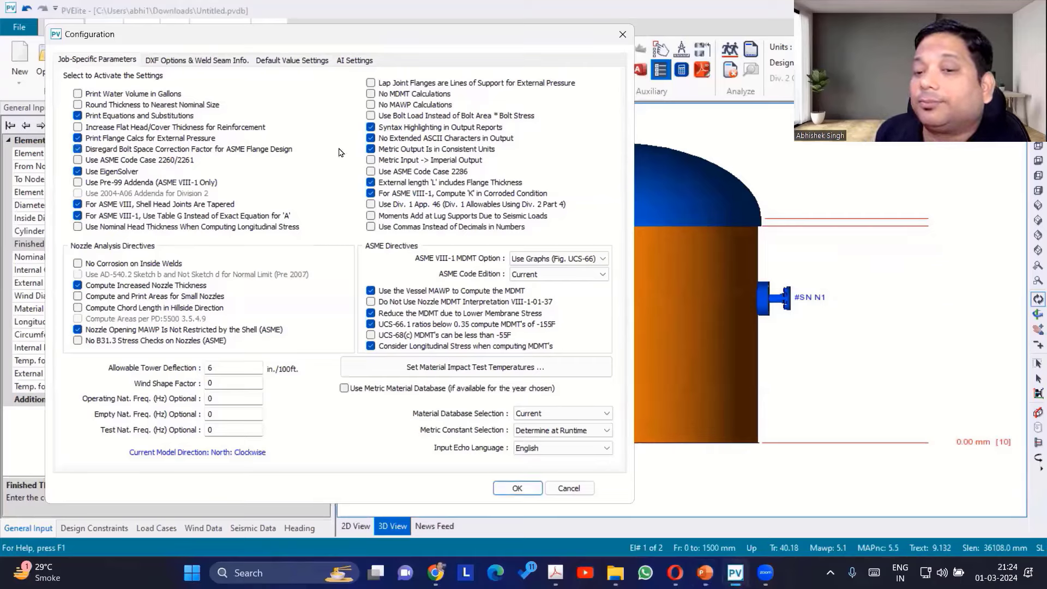
pyautogui.click(308, 149)
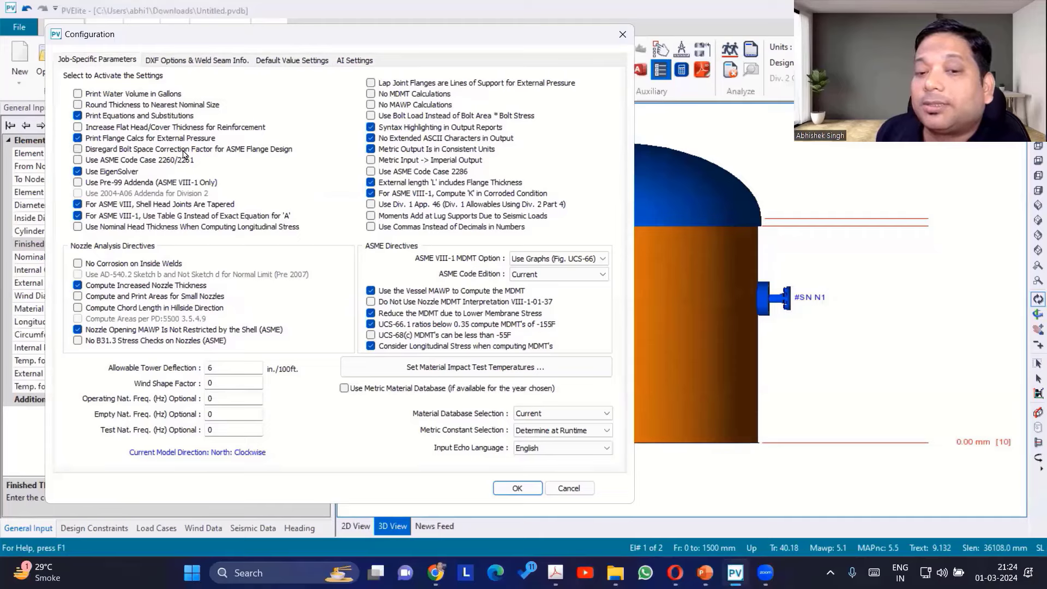
pyautogui.click(320, 152)
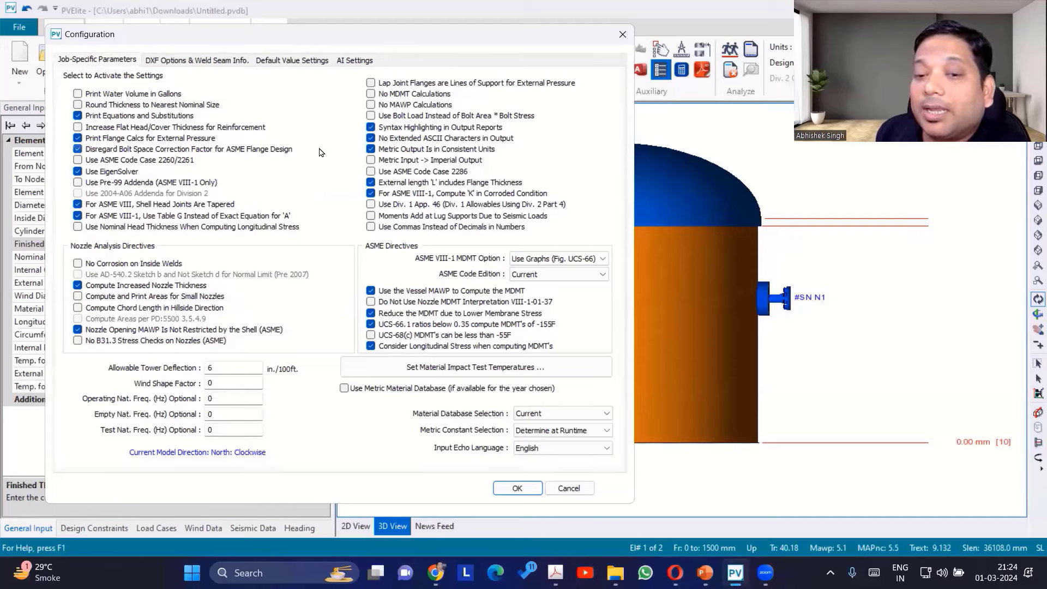
# Step: Switch Use ASME Code Case 2286 on and off twice, leaving it off
pyautogui.click(572, 174)
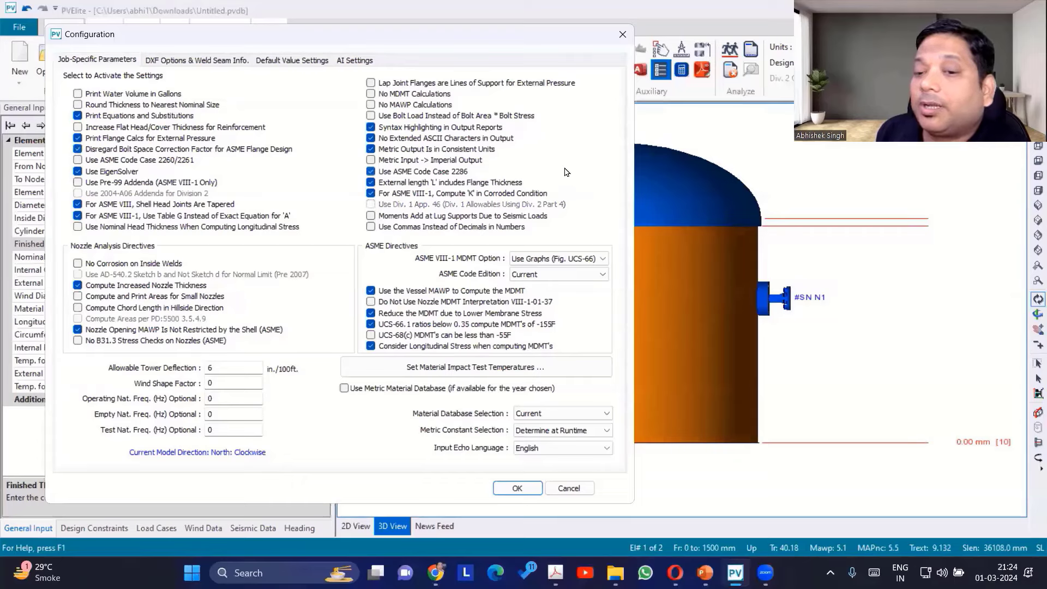
pyautogui.click(520, 171)
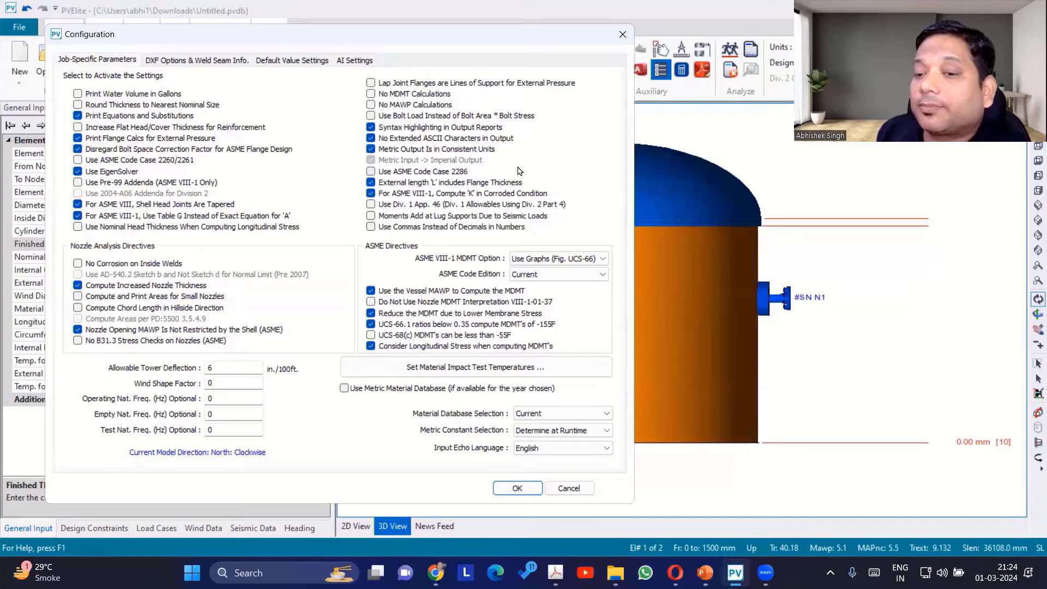
pyautogui.click(520, 171)
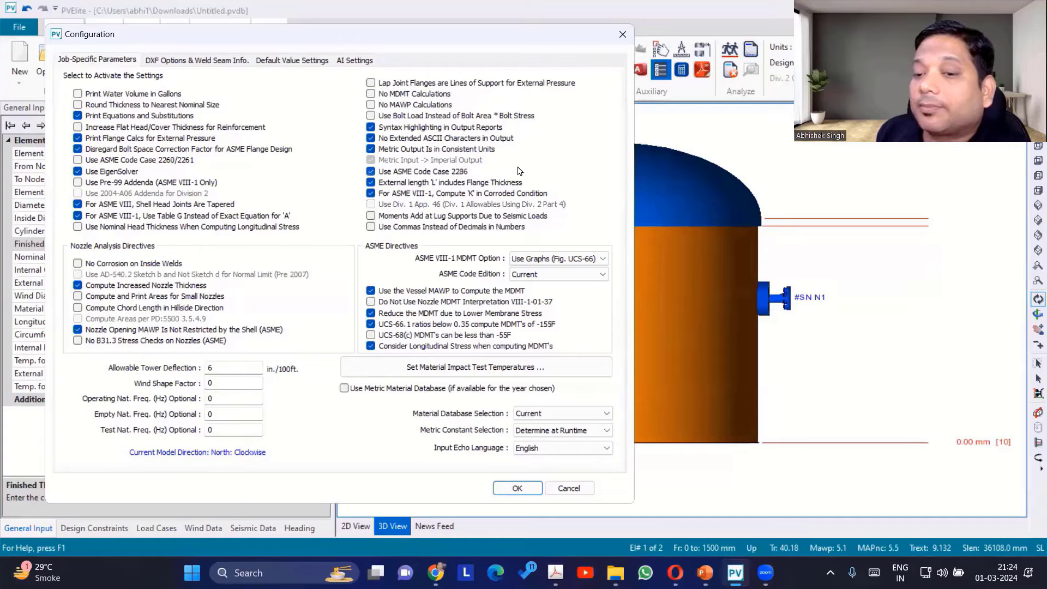
pyautogui.click(484, 173)
# Step: Turn off Metric Input -> Imperial Output and keep Metric Output Is in Consistent Units on after toggling it
pyautogui.click(511, 152)
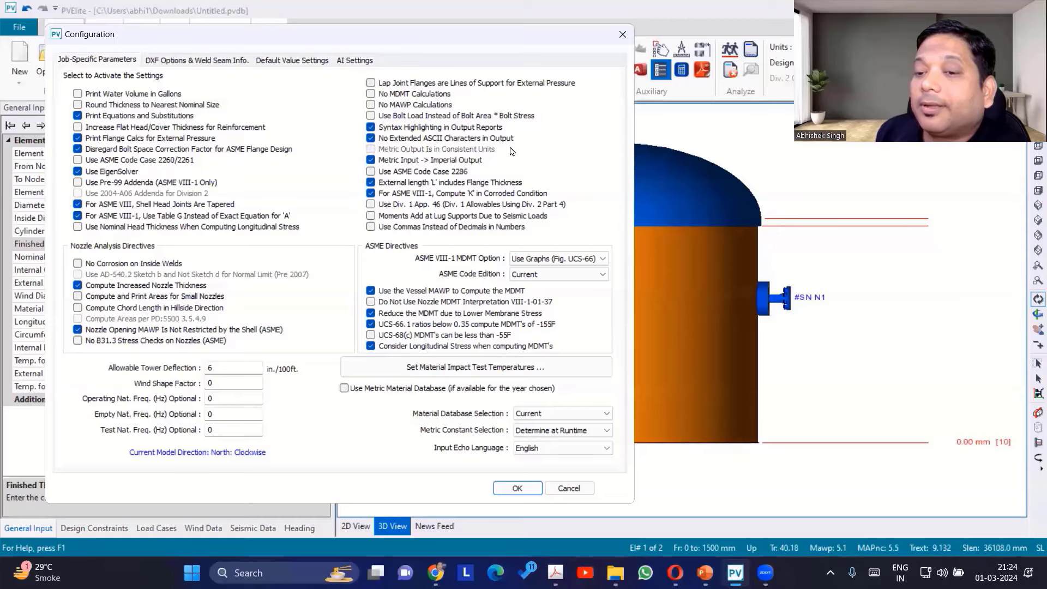
pyautogui.click(509, 162)
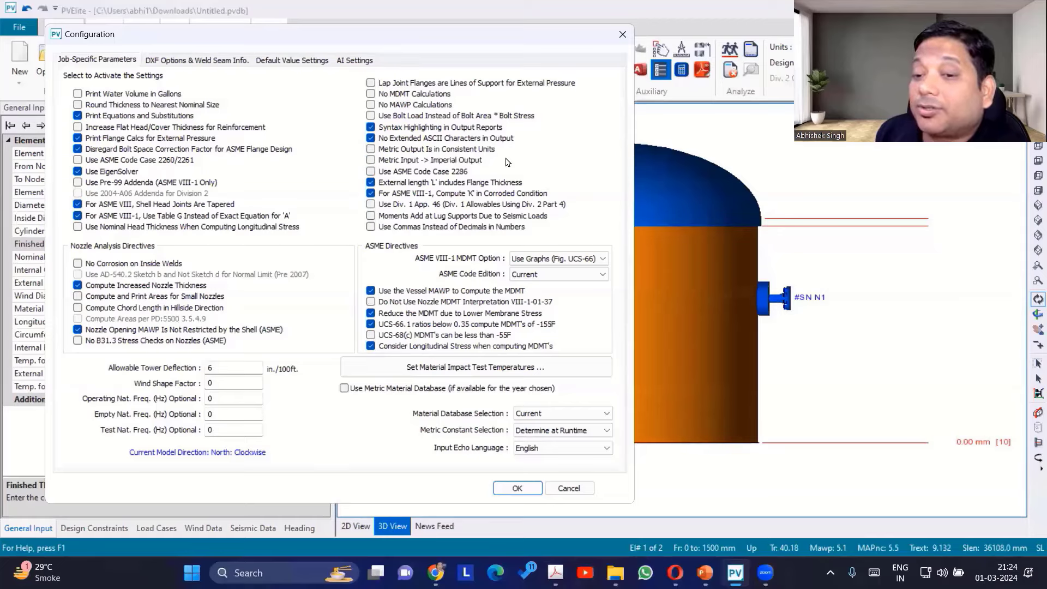
pyautogui.click(370, 151)
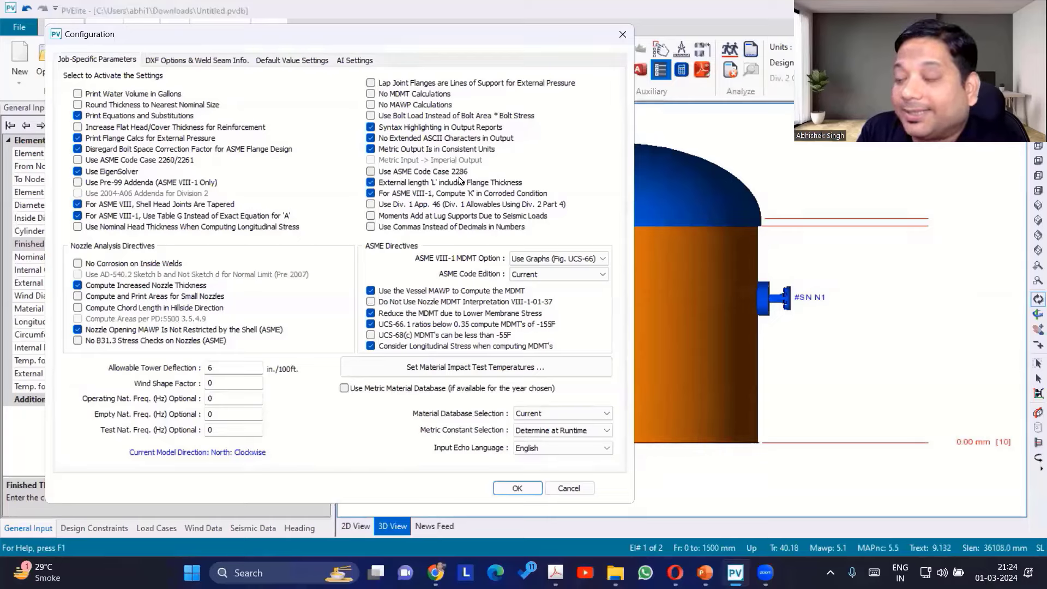
# Step: Accept saving the vessel file in the autosave request and turn on Moments Add at Lug Supports Due to Seismic Loads
pyautogui.hotkey('alt', 'Tab')
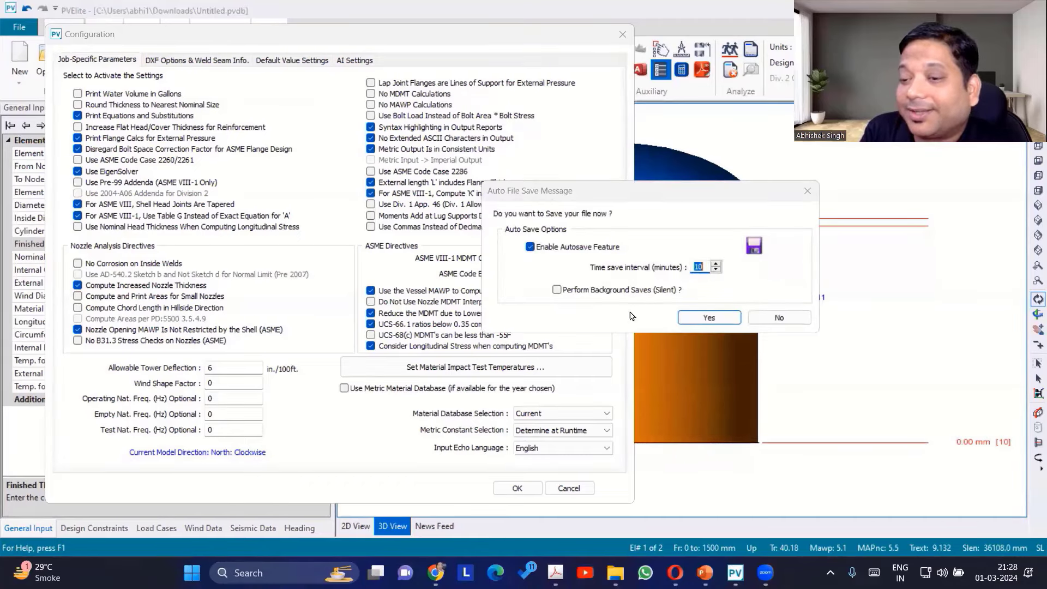
pyautogui.click(707, 317)
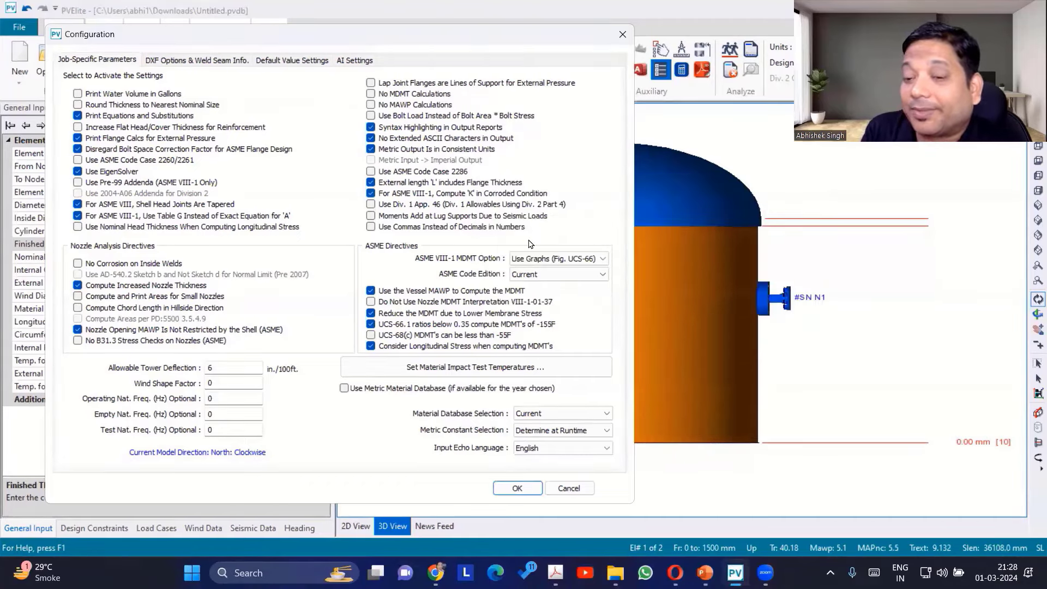
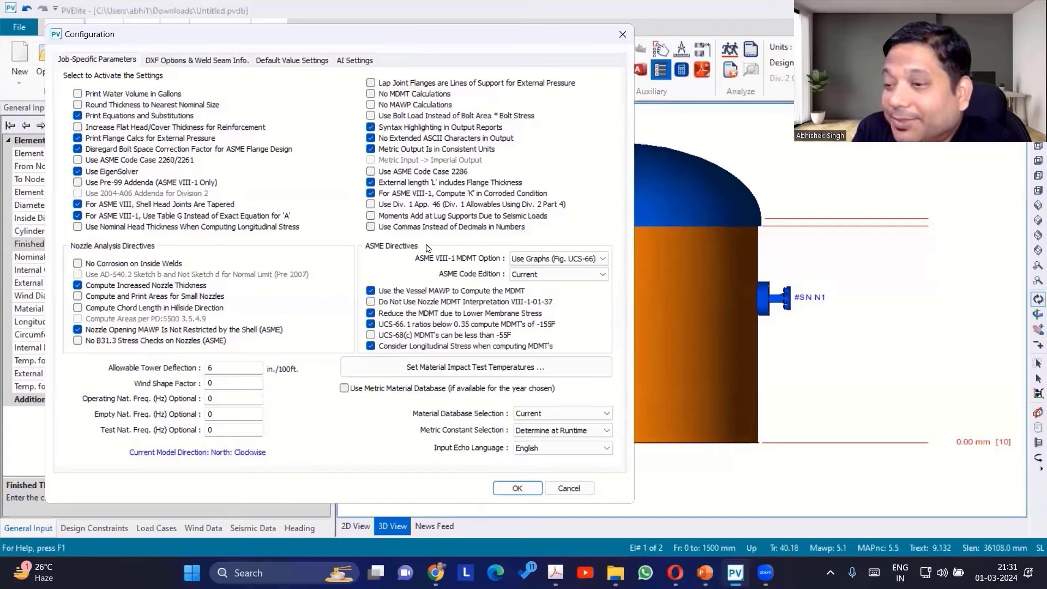
pyautogui.click(370, 217)
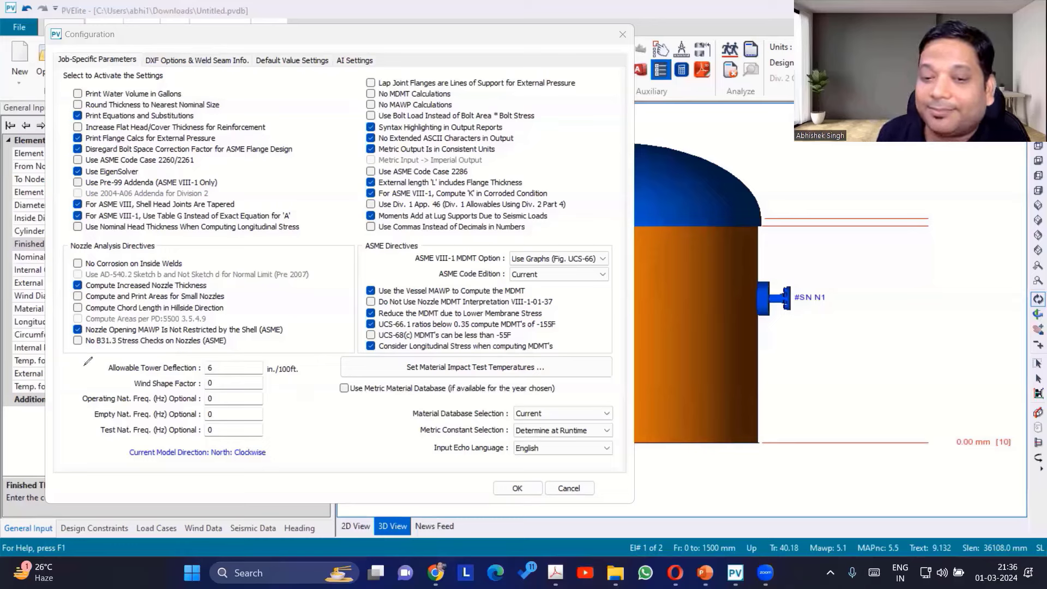
pyautogui.moveTo(85, 365); pyautogui.dragTo(88, 448)
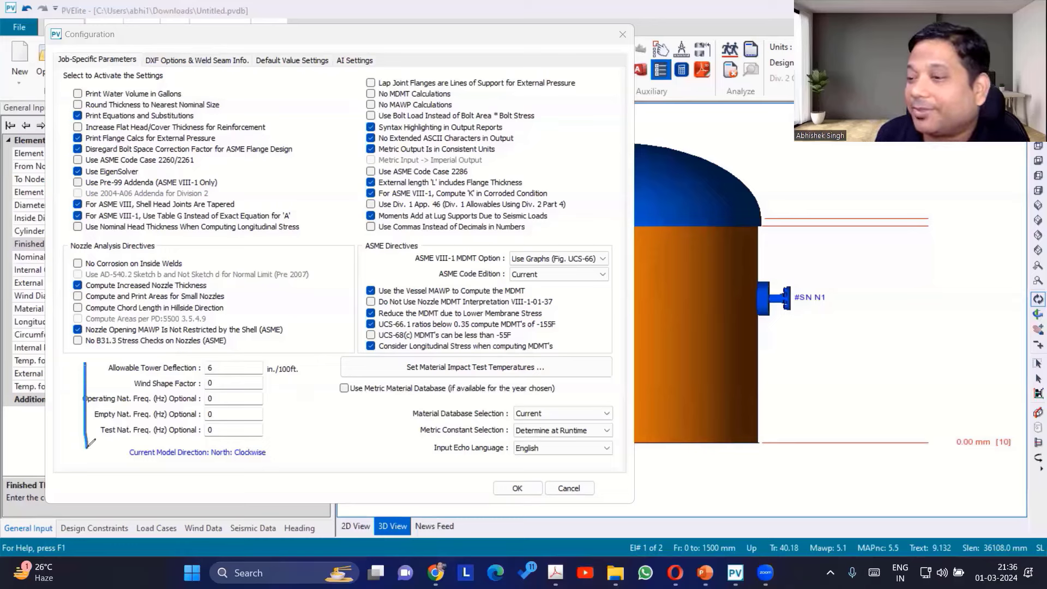
pyautogui.moveTo(179, 374)
pyautogui.mouseDown()
pyautogui.moveTo(216, 377)
pyautogui.moveTo(226, 351)
pyautogui.moveTo(170, 377)
pyautogui.mouseUp()
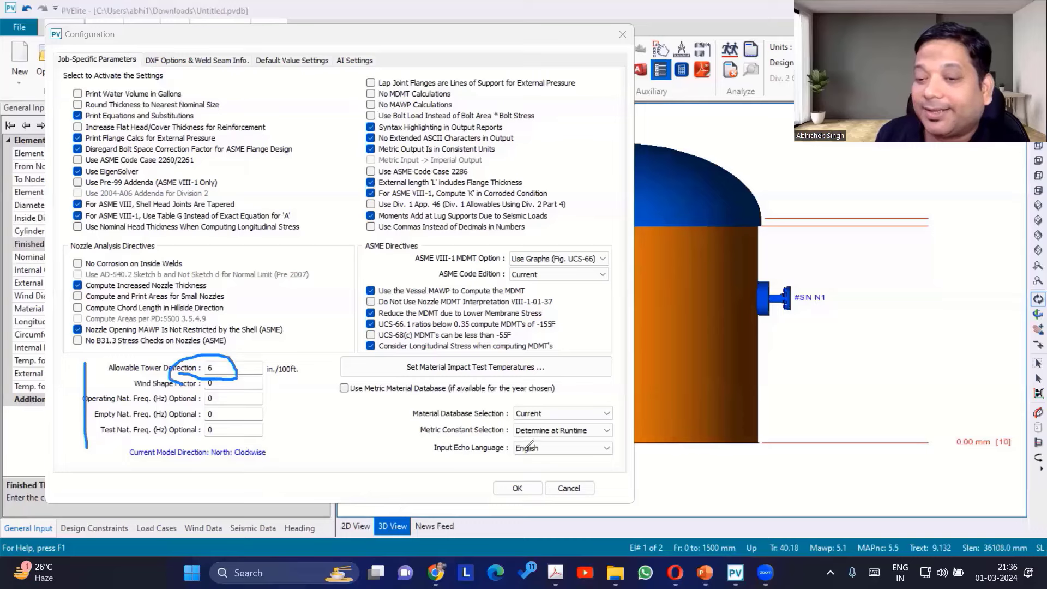
pyautogui.moveTo(491, 406); pyautogui.dragTo(518, 391)
pyautogui.moveTo(474, 462); pyautogui.dragTo(502, 443)
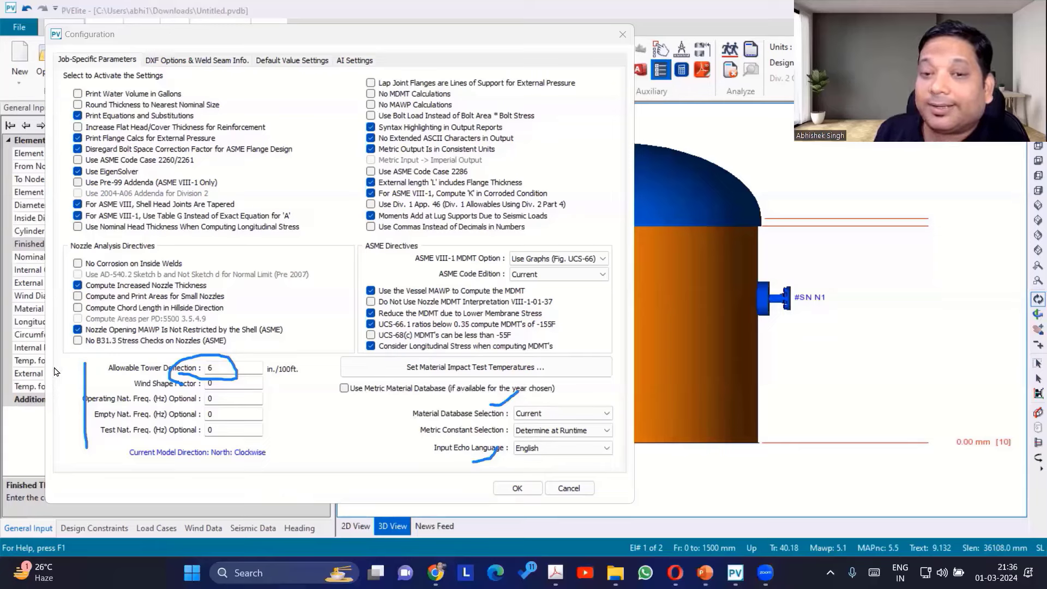
pyautogui.press('e')
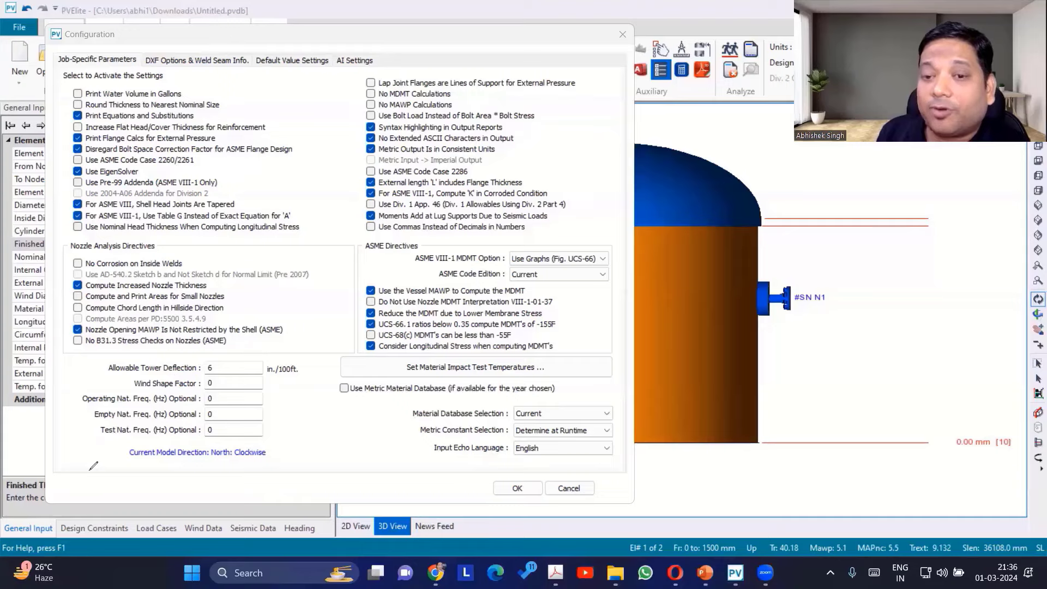
# Step: Review the default startup values and the predictive reasoning settings, and return to the job-specific parameters
pyautogui.click(312, 65)
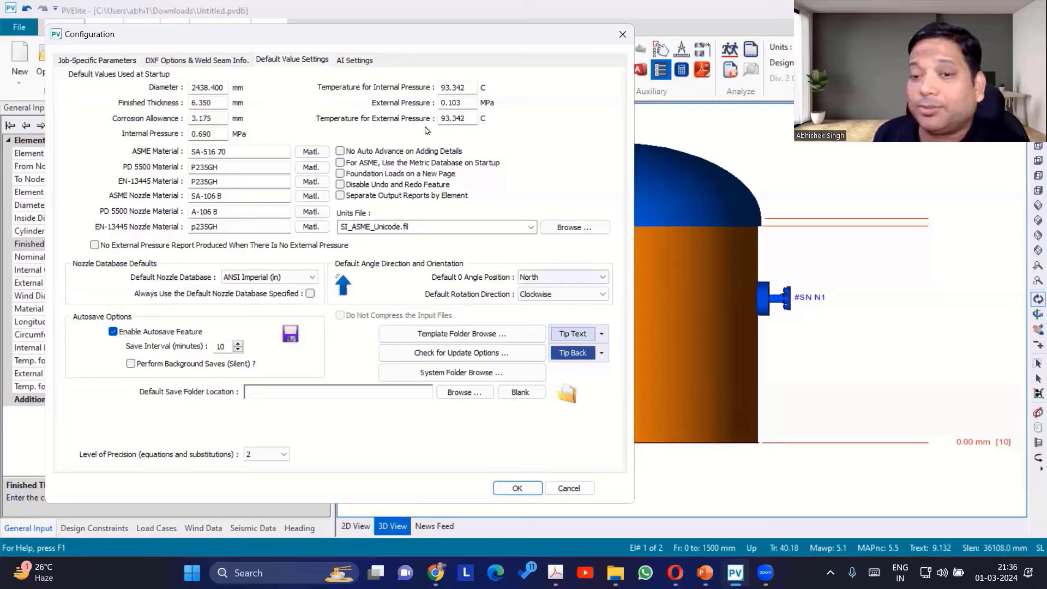
pyautogui.click(369, 66)
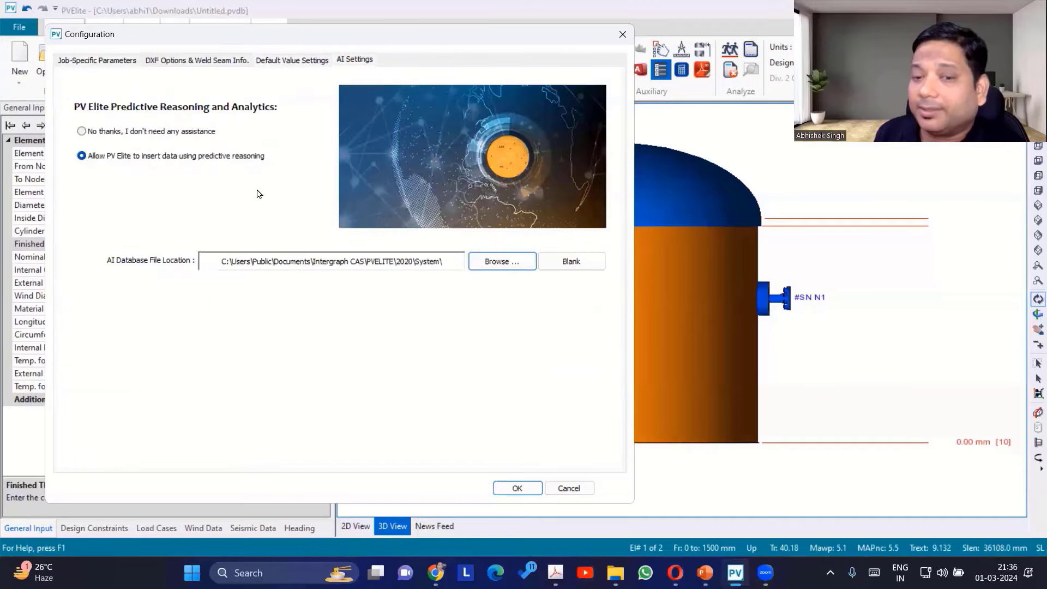
pyautogui.click(283, 60)
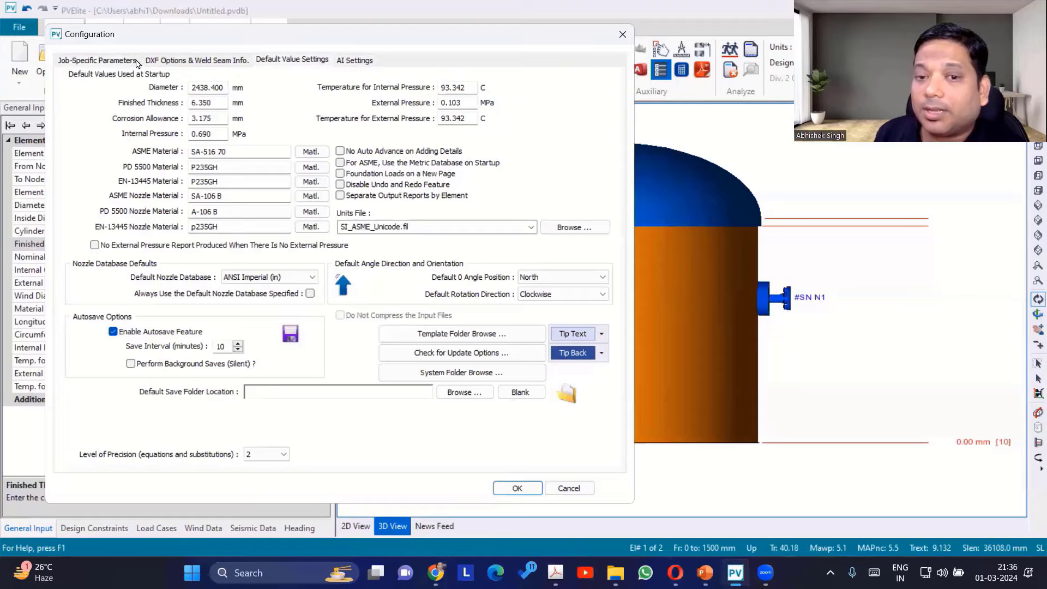
pyautogui.click(137, 61)
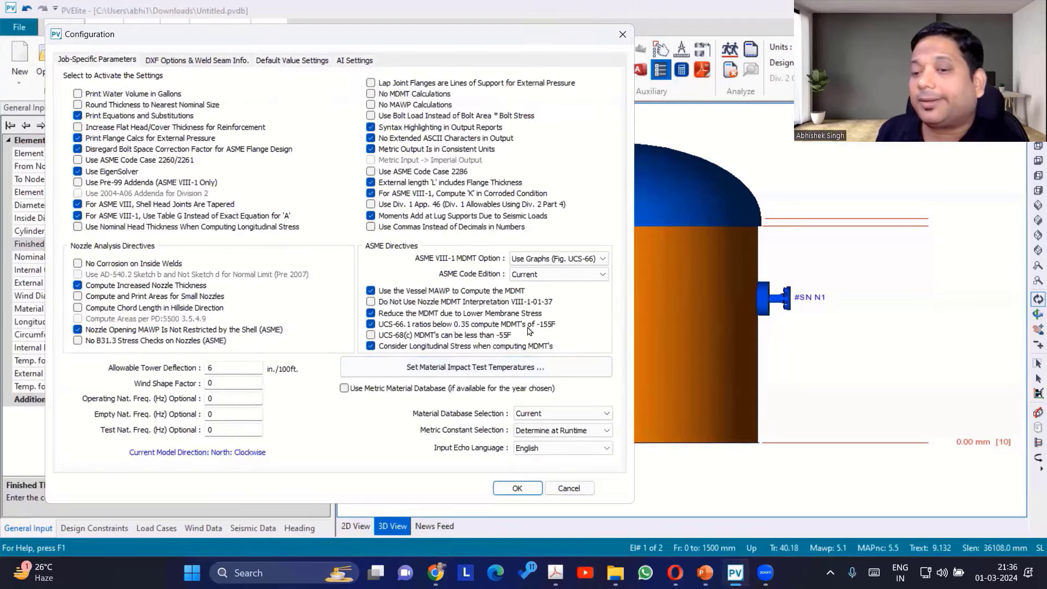